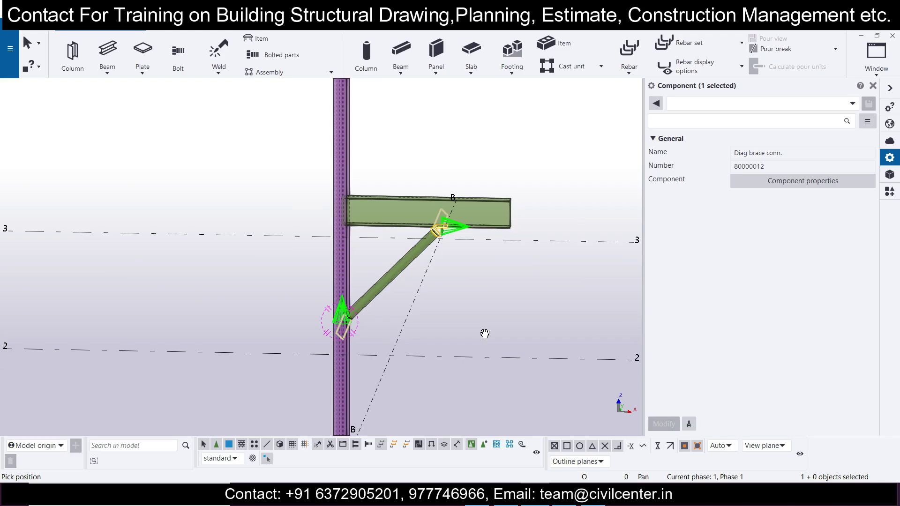
Orbit and zoom around the lower brace connection and the beam-brace joint to review them.
{"action": "scroll", "coordinate": [474, 207], "scroll_direction": "up", "scroll_amount": 3}
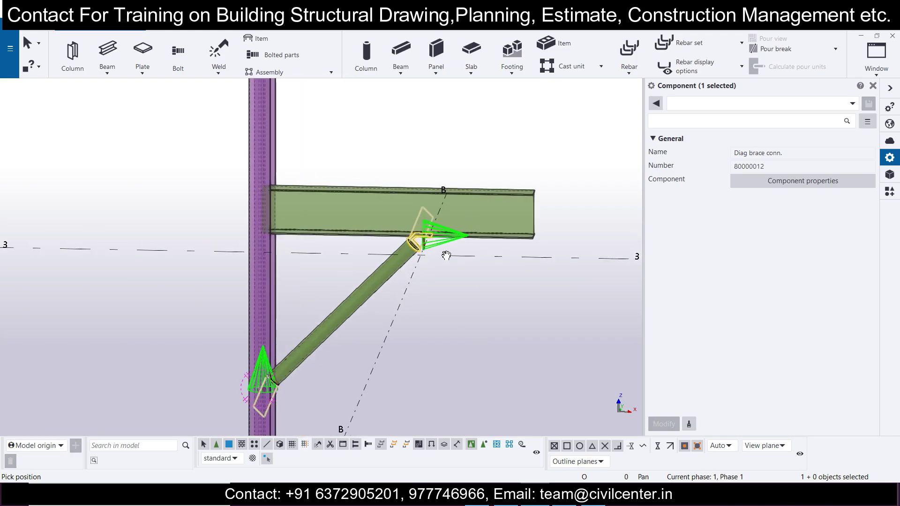
{"action": "scroll", "coordinate": [442, 262], "scroll_direction": "down", "scroll_amount": 4}
{"action": "scroll", "coordinate": [345, 337], "scroll_direction": "up", "scroll_amount": 8}
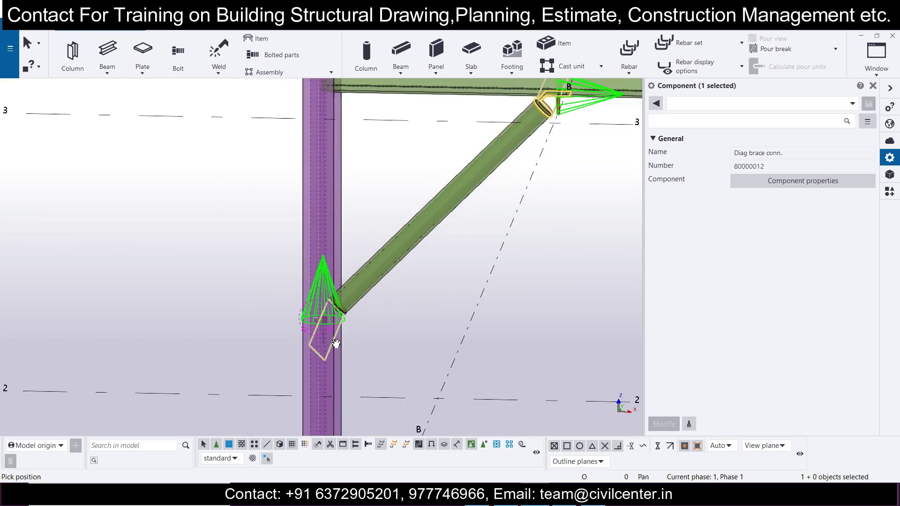
{"action": "middle_click_drag", "start_coordinate": [444, 331], "coordinate": [442, 350], "text": "ctrl"}
{"action": "scroll", "coordinate": [362, 328], "scroll_direction": "down", "scroll_amount": 6}
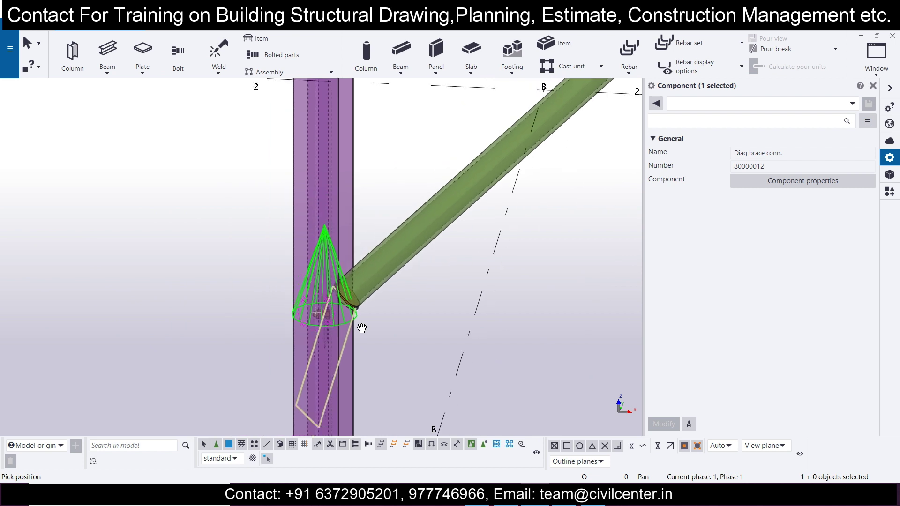
{"action": "middle_click_drag", "start_coordinate": [483, 341], "coordinate": [417, 325], "text": "ctrl"}
{"action": "scroll", "coordinate": [505, 194], "scroll_direction": "up", "scroll_amount": 10}
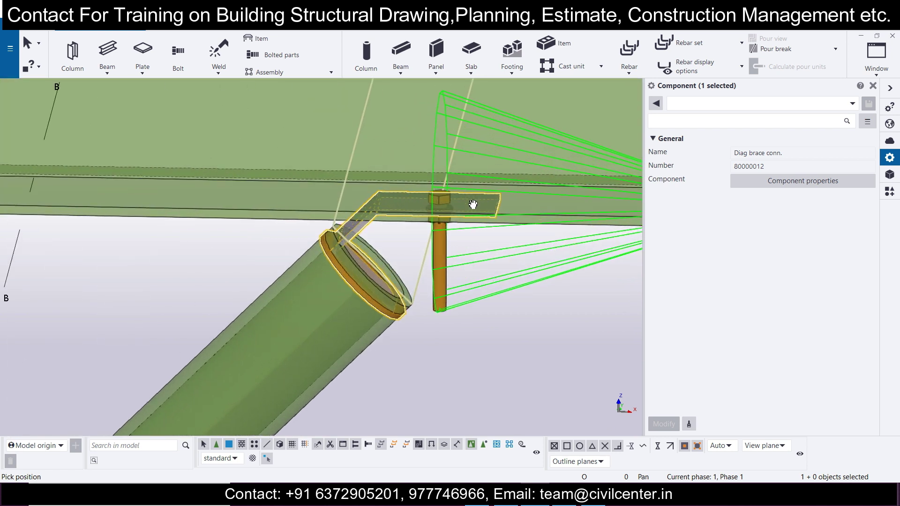
{"action": "scroll", "coordinate": [472, 205], "scroll_direction": "down", "scroll_amount": 6}
{"action": "scroll", "coordinate": [463, 214], "scroll_direction": "down", "scroll_amount": 4}
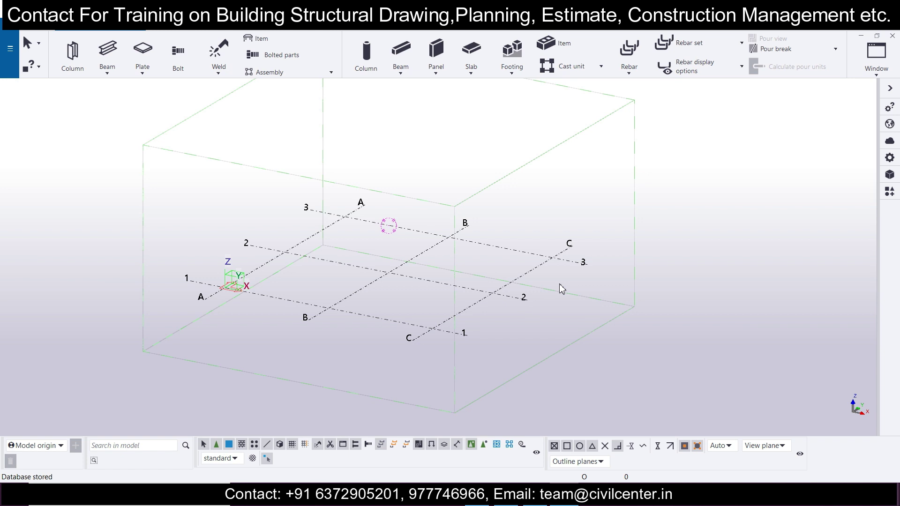
Place a single steel column at grid intersection B/1.
{"action": "scroll", "coordinate": [387, 260], "scroll_direction": "up", "scroll_amount": 3}
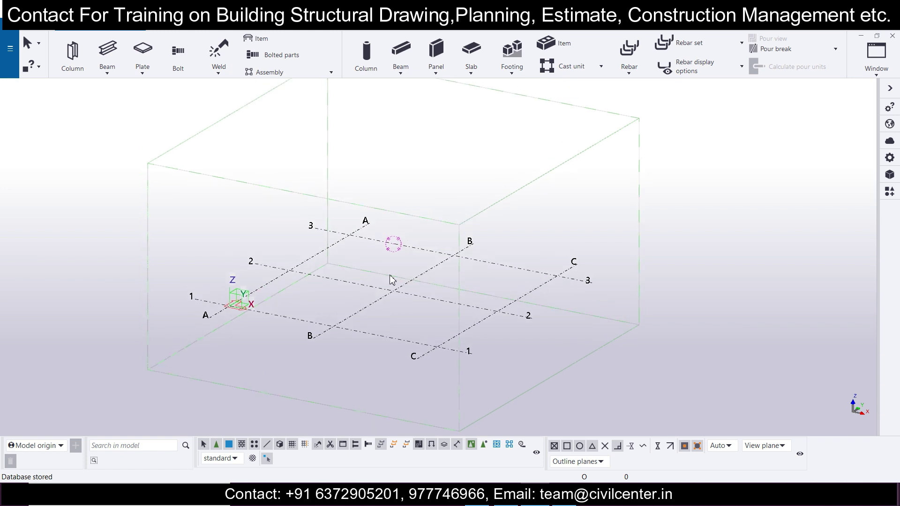
{"action": "scroll", "coordinate": [254, 338], "scroll_direction": "up", "scroll_amount": 2}
{"action": "scroll", "coordinate": [341, 311], "scroll_direction": "up", "scroll_amount": 1}
{"action": "scroll", "coordinate": [341, 313], "scroll_direction": "down", "scroll_amount": 4}
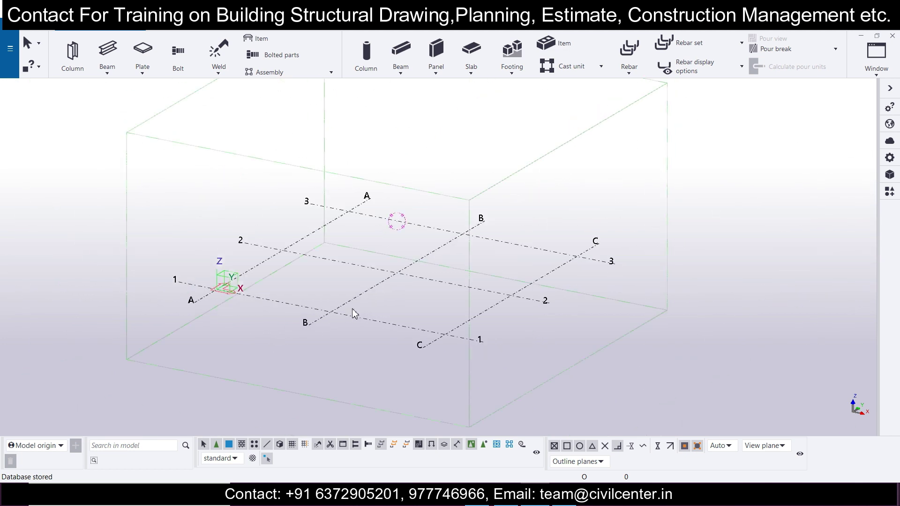
{"action": "scroll", "coordinate": [356, 306], "scroll_direction": "down", "scroll_amount": 1}
{"action": "middle_click_drag", "start_coordinate": [406, 305], "coordinate": [378, 305]}
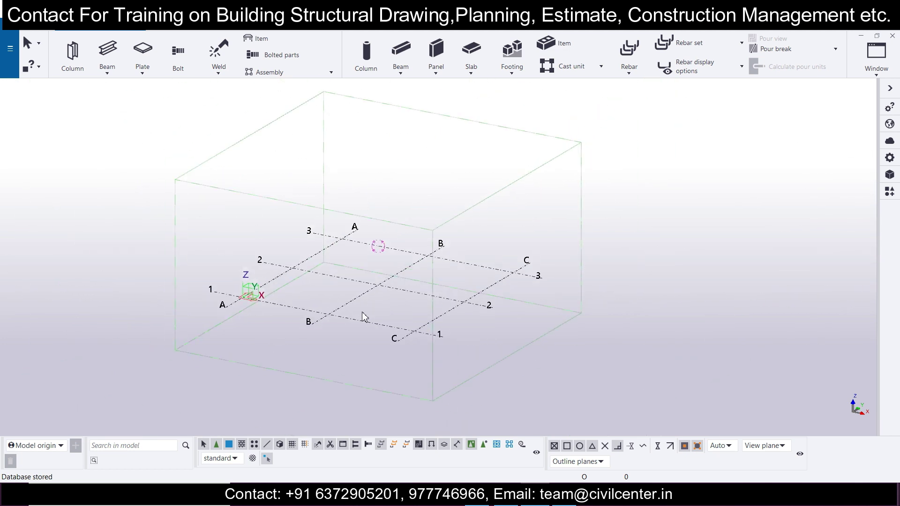
{"action": "left_click", "coordinate": [75, 57]}
{"action": "left_click", "coordinate": [328, 314]}
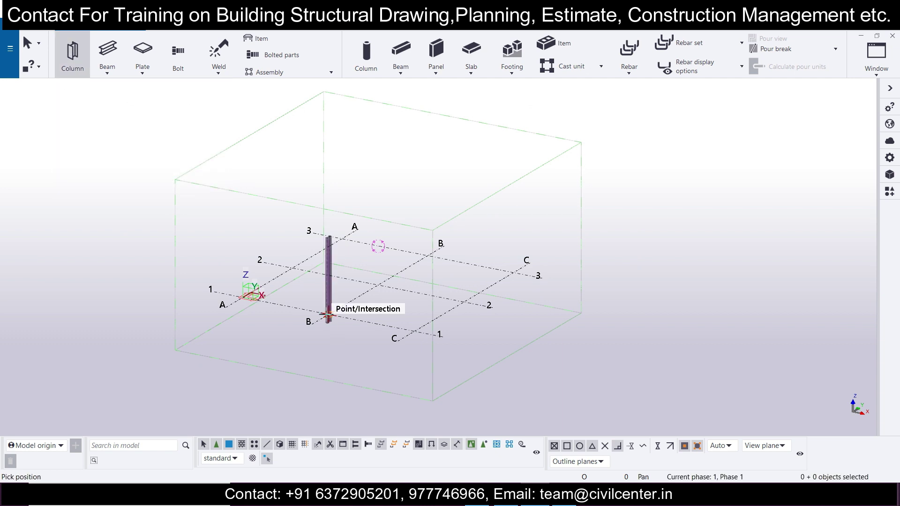
{"action": "scroll", "coordinate": [312, 339], "scroll_direction": "up", "scroll_amount": 4}
{"action": "scroll", "coordinate": [411, 293], "scroll_direction": "down", "scroll_amount": 3}
{"action": "key", "text": "Escape"}
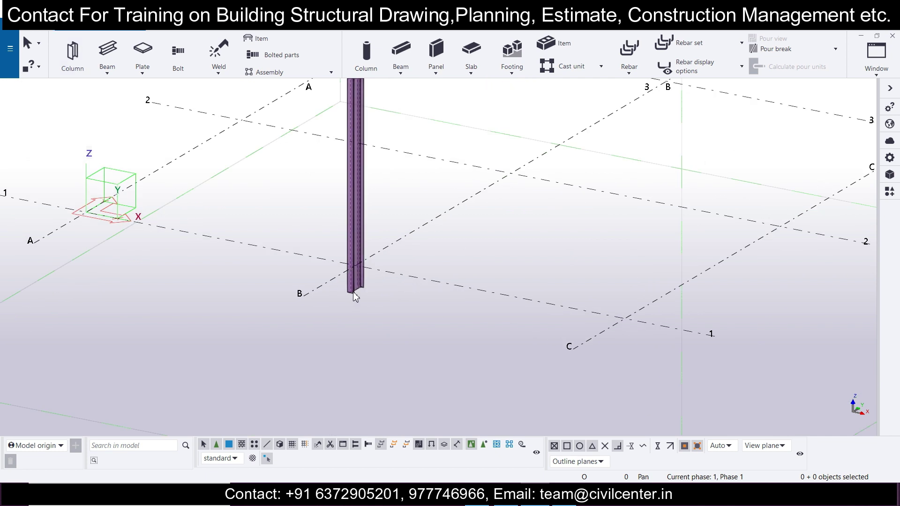
Set the column's bottom level to 0 so it runs from 0 to 5000 mm.
{"action": "double_click", "coordinate": [353, 291]}
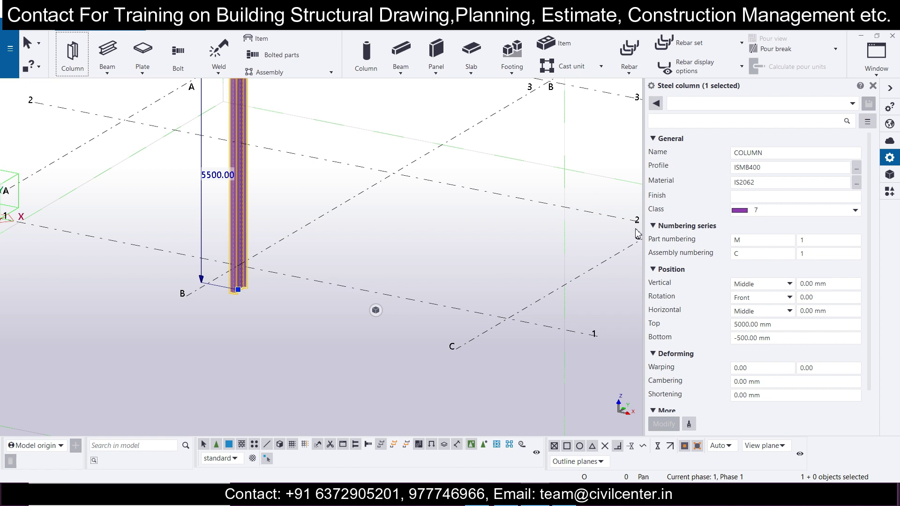
{"action": "triple_click", "coordinate": [793, 337]}
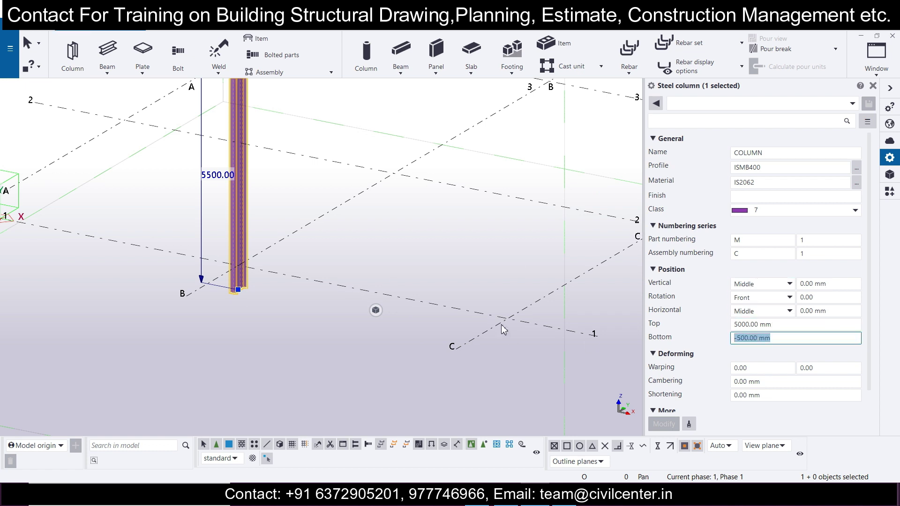
{"action": "type", "text": "0"}
{"action": "left_click", "coordinate": [664, 424]}
{"action": "left_click", "coordinate": [253, 347]}
{"action": "scroll", "coordinate": [263, 323], "scroll_direction": "down", "scroll_amount": 1}
{"action": "left_click", "coordinate": [287, 280]}
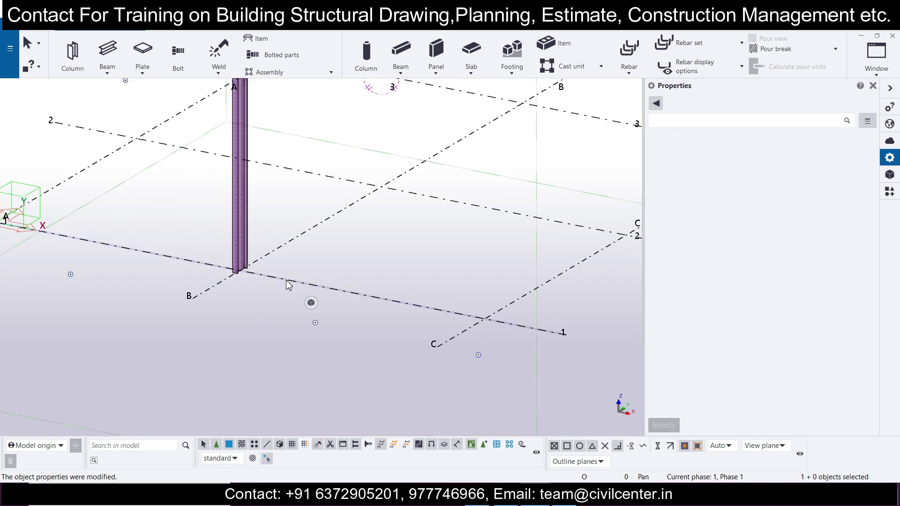
{"action": "right_click", "coordinate": [287, 280]}
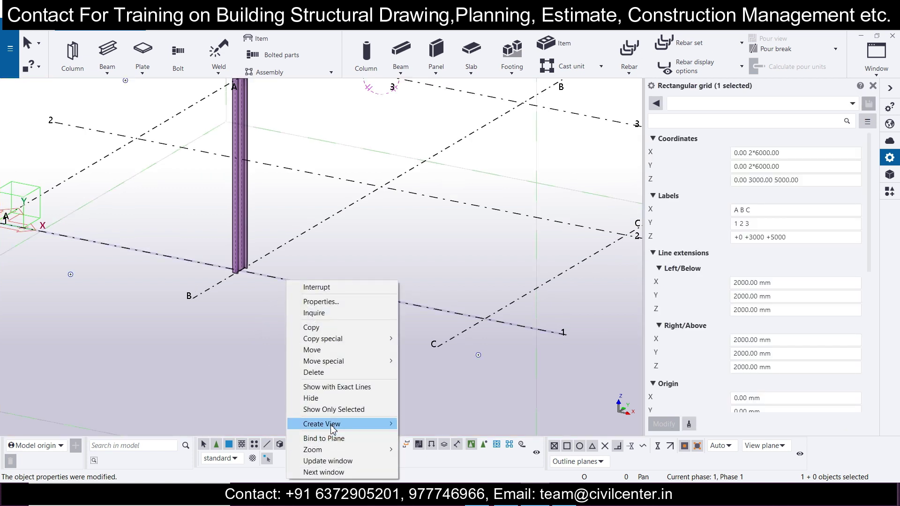
Create views along the grid lines and make GRID @1 a visible view.
{"action": "mouse_move", "coordinate": [363, 424]}
{"action": "left_click", "coordinate": [411, 435]}
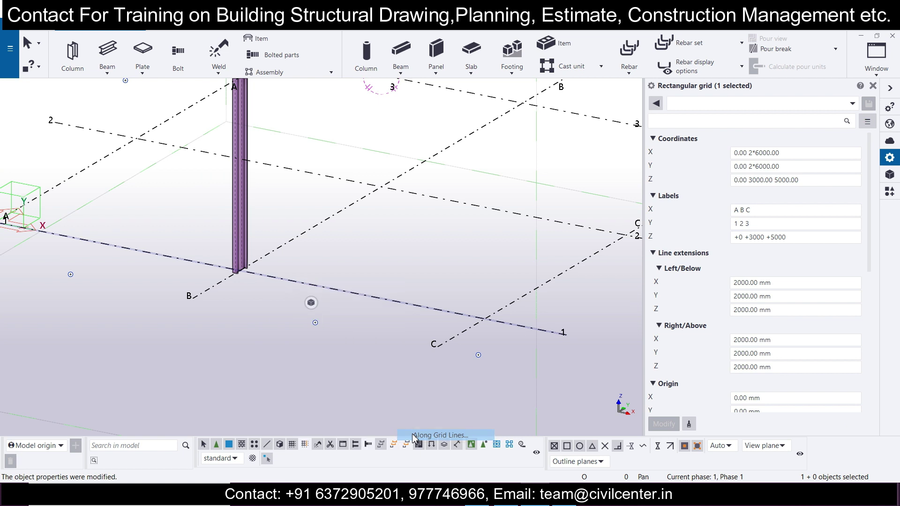
{"action": "left_click", "coordinate": [119, 311]}
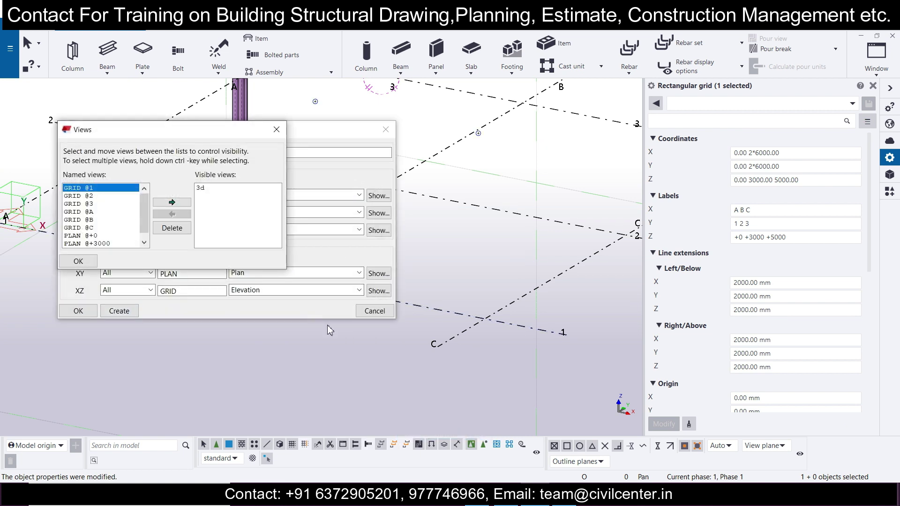
{"action": "left_click", "coordinate": [180, 205]}
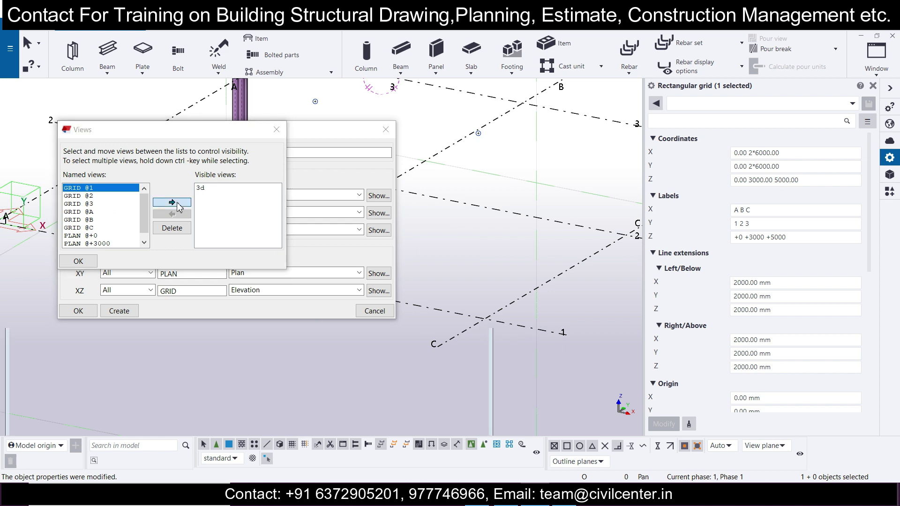
{"action": "left_click", "coordinate": [78, 260]}
{"action": "left_click", "coordinate": [386, 130]}
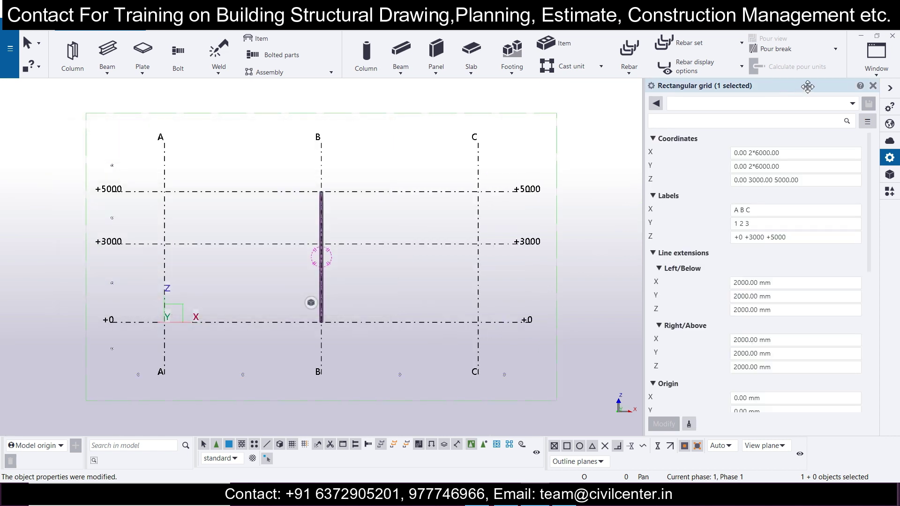
Tile the GRID @1 elevation and the 3d view vertically side by side.
{"action": "left_click", "coordinate": [876, 54]}
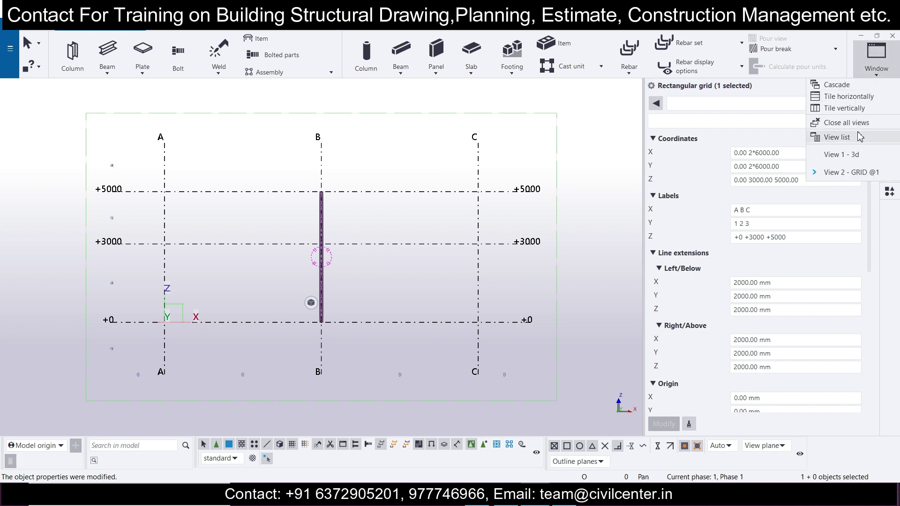
{"action": "left_click", "coordinate": [861, 110]}
{"action": "middle_click_drag", "start_coordinate": [556, 181], "coordinate": [513, 261]}
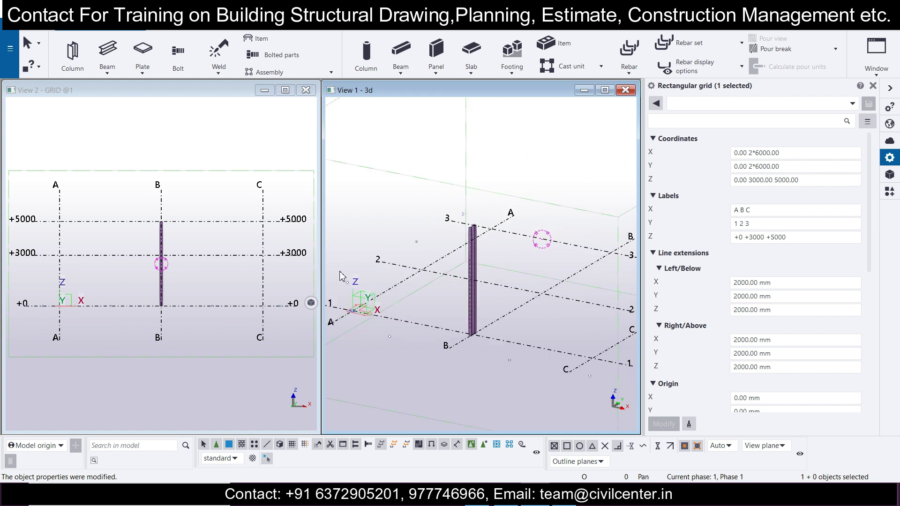
{"action": "scroll", "coordinate": [115, 281], "scroll_direction": "down", "scroll_amount": 2}
Draw an 1800 mm steel beam cantilevering from column B at level +3000.
{"action": "scroll", "coordinate": [217, 289], "scroll_direction": "up", "scroll_amount": 3}
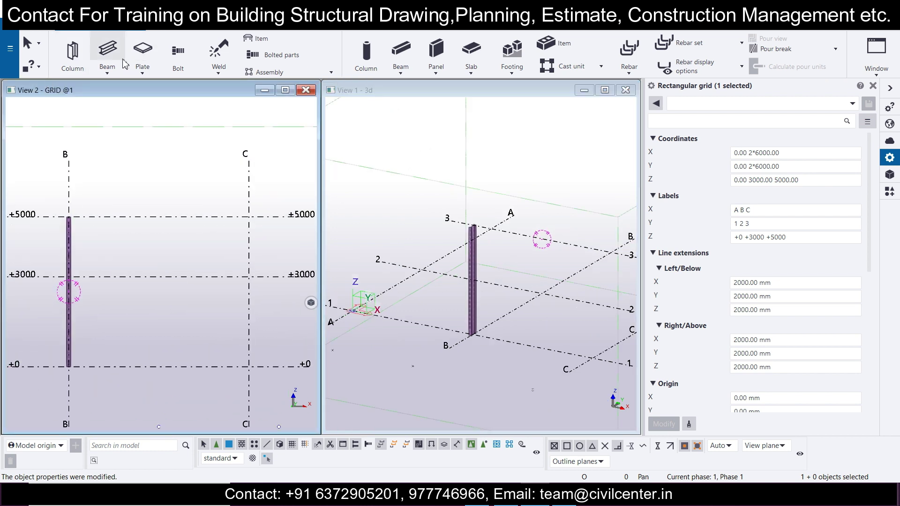
{"action": "left_click", "coordinate": [107, 50]}
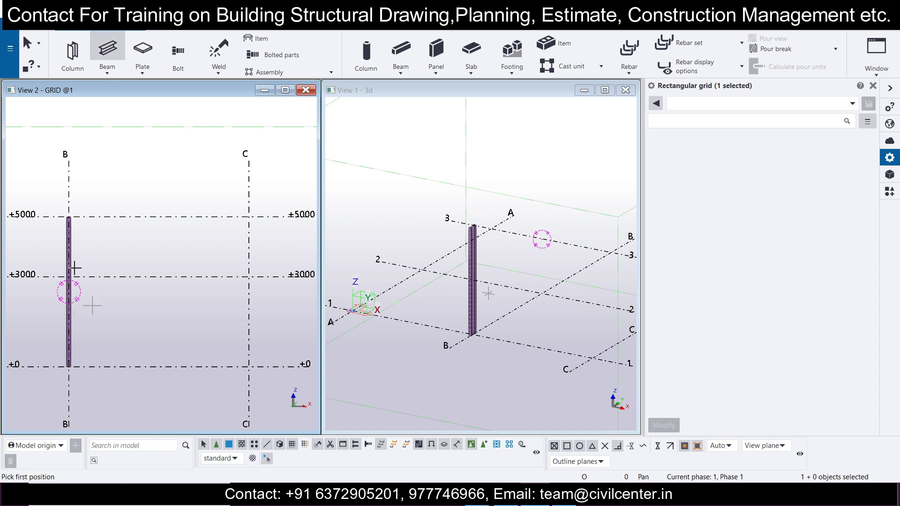
{"action": "scroll", "coordinate": [75, 268], "scroll_direction": "up", "scroll_amount": 3}
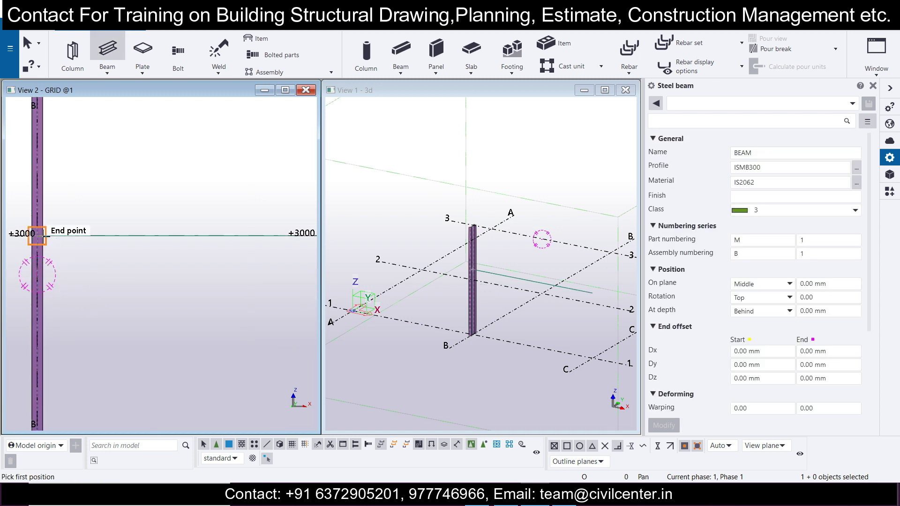
{"action": "left_click", "coordinate": [99, 237]}
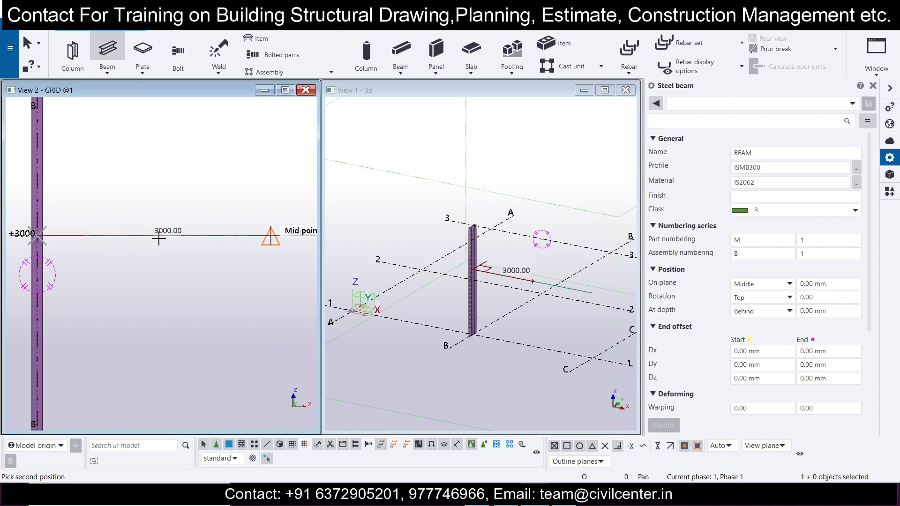
{"action": "type", "text": "1"}
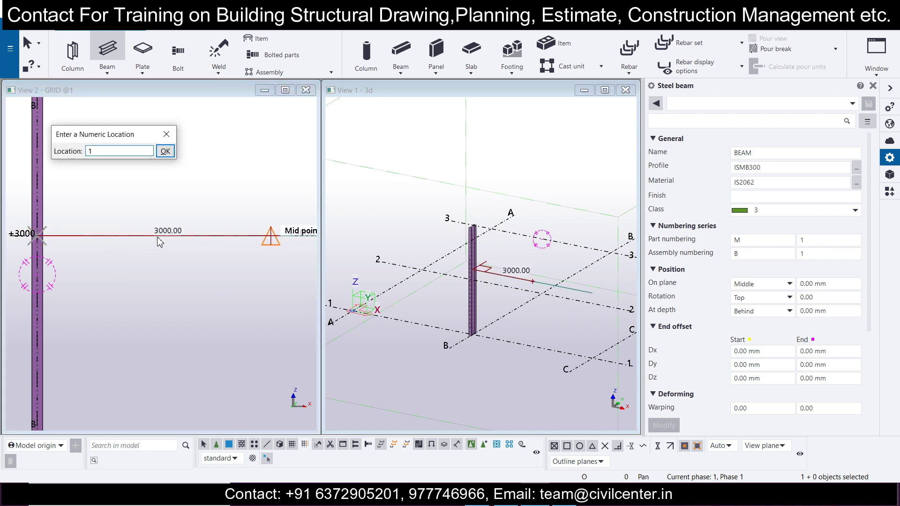
{"action": "type", "text": "800"}
{"action": "key", "text": "Return"}
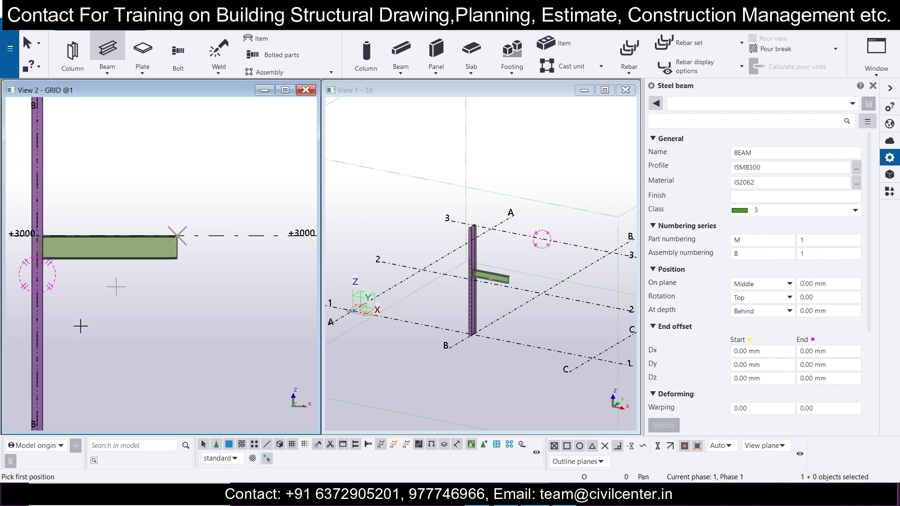
{"action": "key", "text": "Escape"}
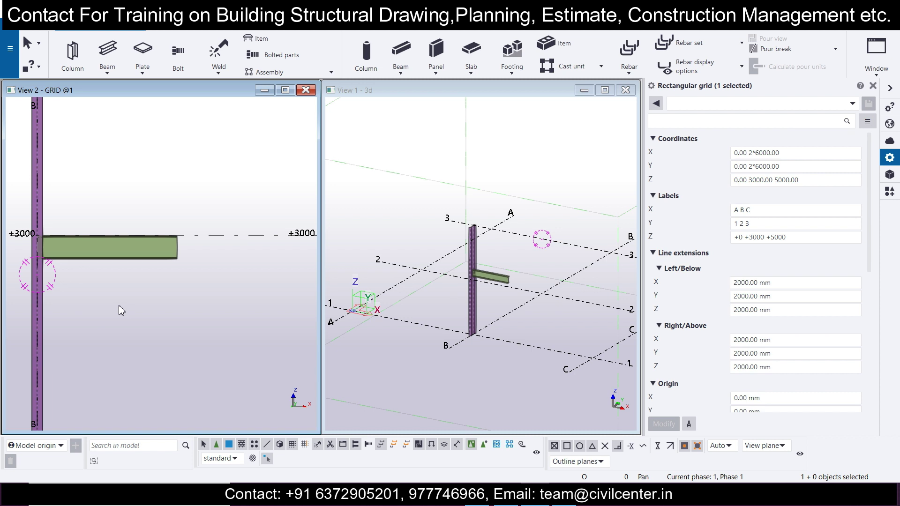
{"action": "middle_click_drag", "start_coordinate": [59, 338], "coordinate": [151, 229]}
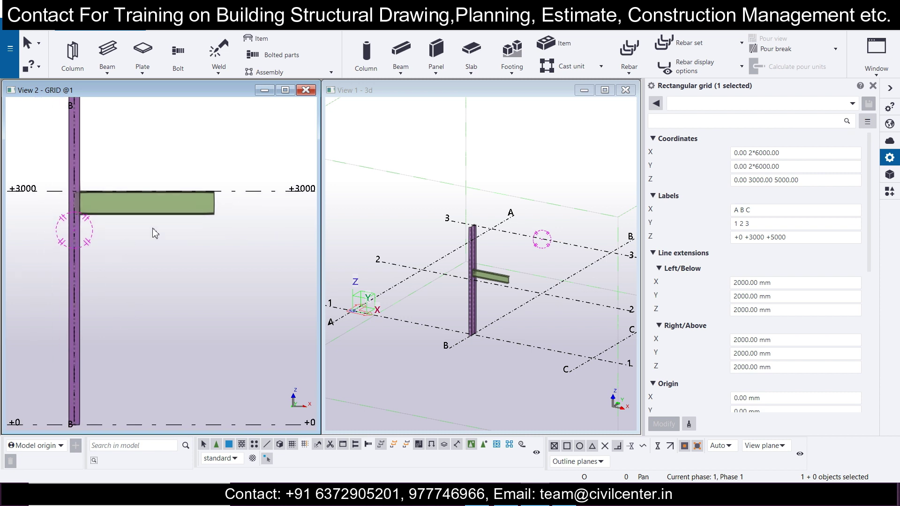
{"action": "scroll", "coordinate": [105, 244], "scroll_direction": "up", "scroll_amount": 3}
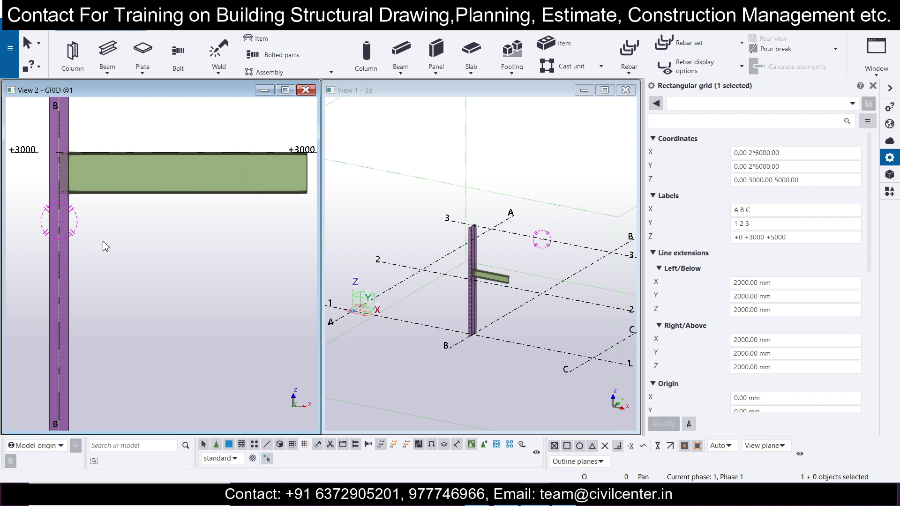
Add a point at the beam's lower corner on the column using intersection snapping.
{"action": "scroll", "coordinate": [107, 122], "scroll_direction": "up", "scroll_amount": 3}
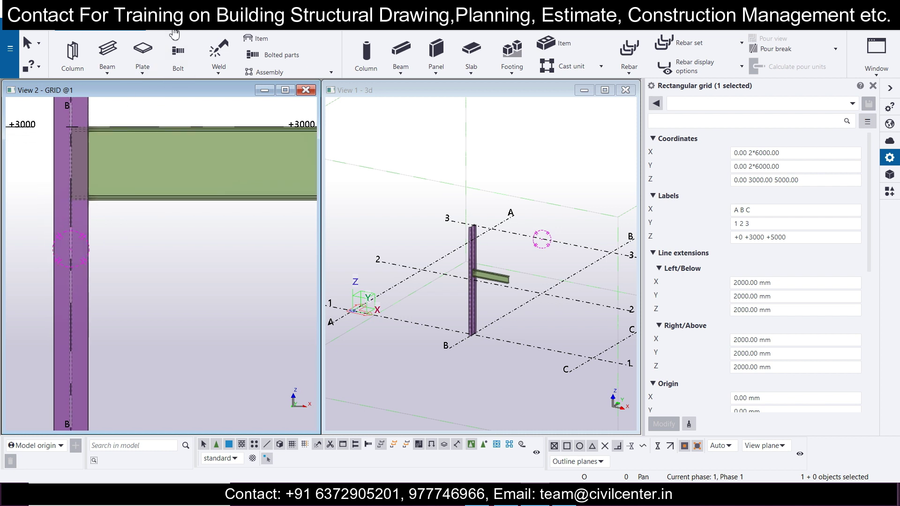
{"action": "left_click", "coordinate": [591, 31]}
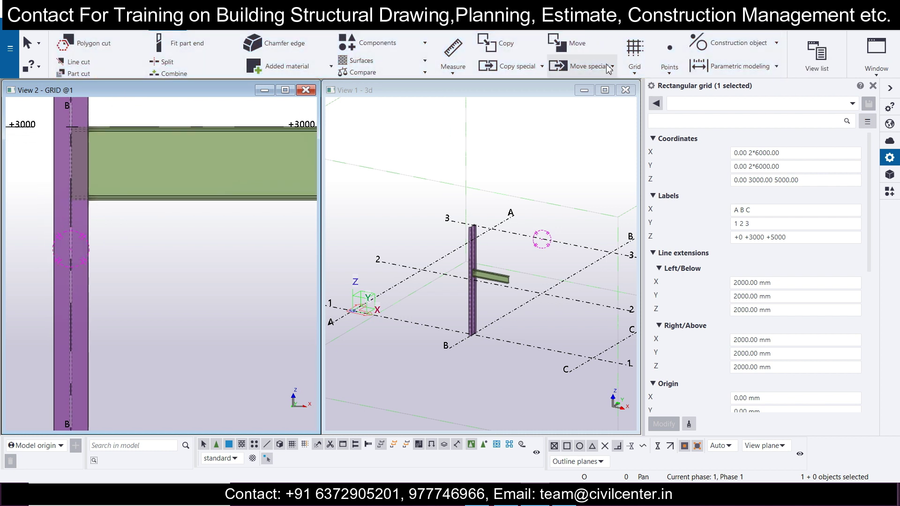
{"action": "left_click", "coordinate": [675, 73]}
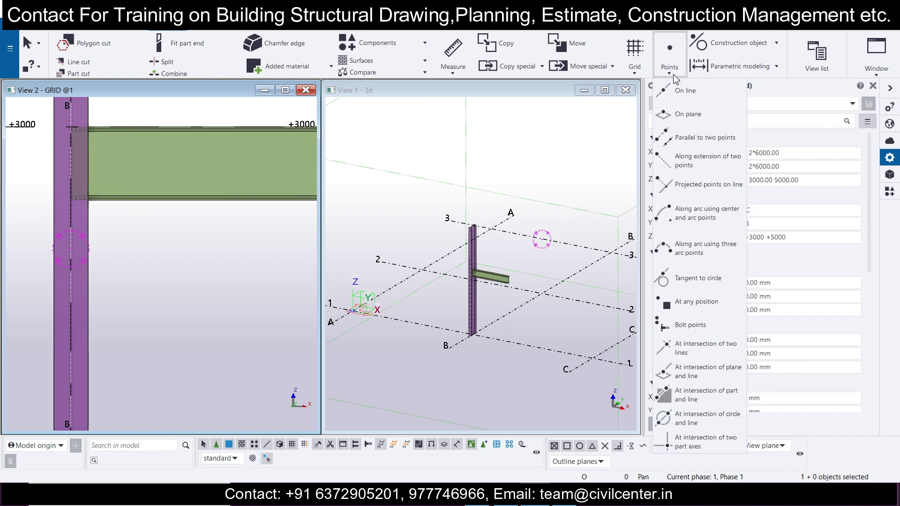
{"action": "left_click", "coordinate": [678, 303]}
{"action": "scroll", "coordinate": [101, 196], "scroll_direction": "up", "scroll_amount": 3}
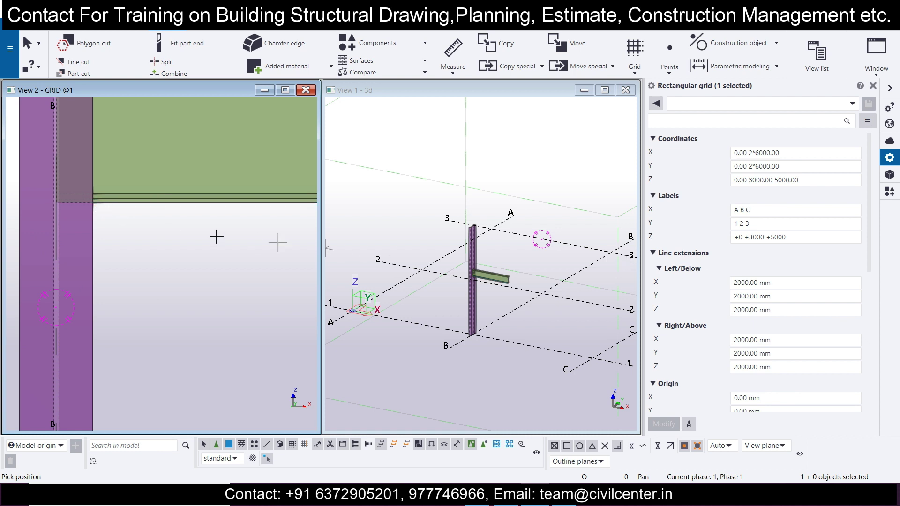
{"action": "scroll", "coordinate": [89, 197], "scroll_direction": "up", "scroll_amount": 1}
{"action": "scroll", "coordinate": [89, 197], "scroll_direction": "up", "scroll_amount": 1}
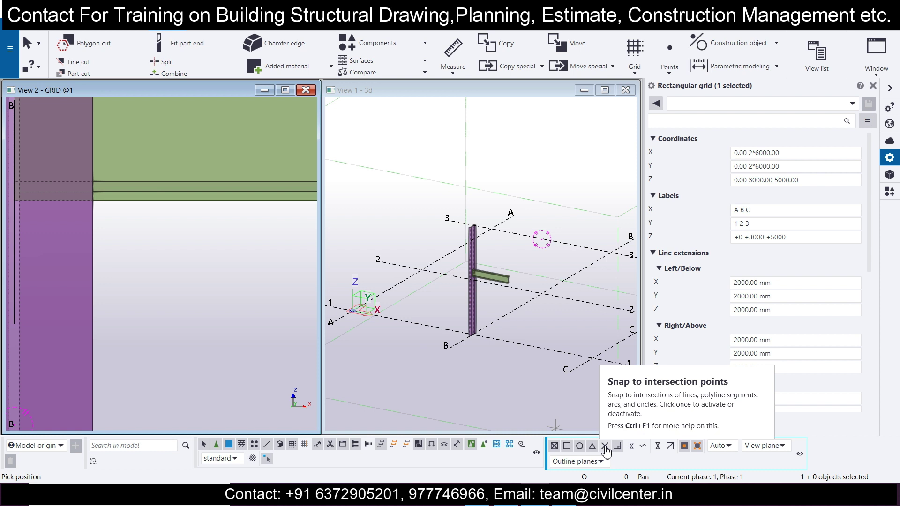
{"action": "left_click", "coordinate": [605, 447]}
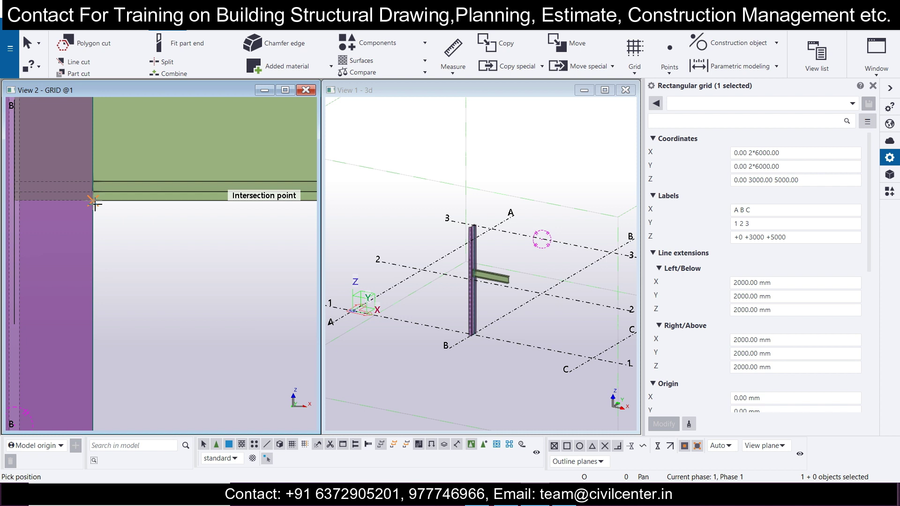
{"action": "scroll", "coordinate": [134, 254], "scroll_direction": "down", "scroll_amount": 1}
{"action": "scroll", "coordinate": [133, 255], "scroll_direction": "up", "scroll_amount": 1}
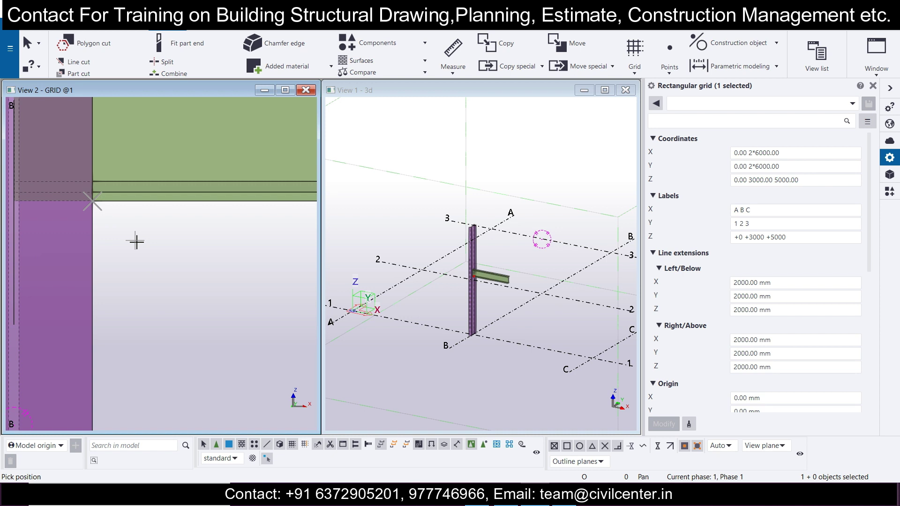
{"action": "scroll", "coordinate": [85, 200], "scroll_direction": "up", "scroll_amount": 1}
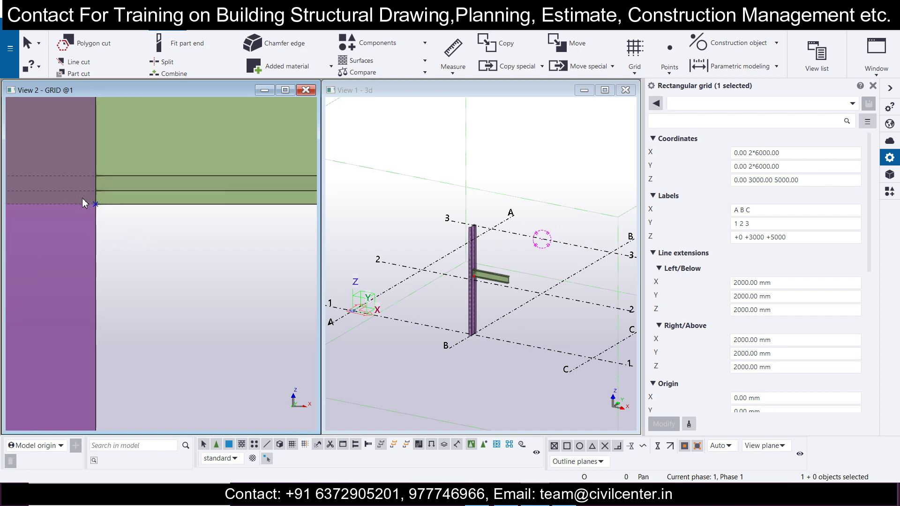
{"action": "left_click", "coordinate": [96, 204]}
{"action": "scroll", "coordinate": [124, 260], "scroll_direction": "up", "scroll_amount": 3}
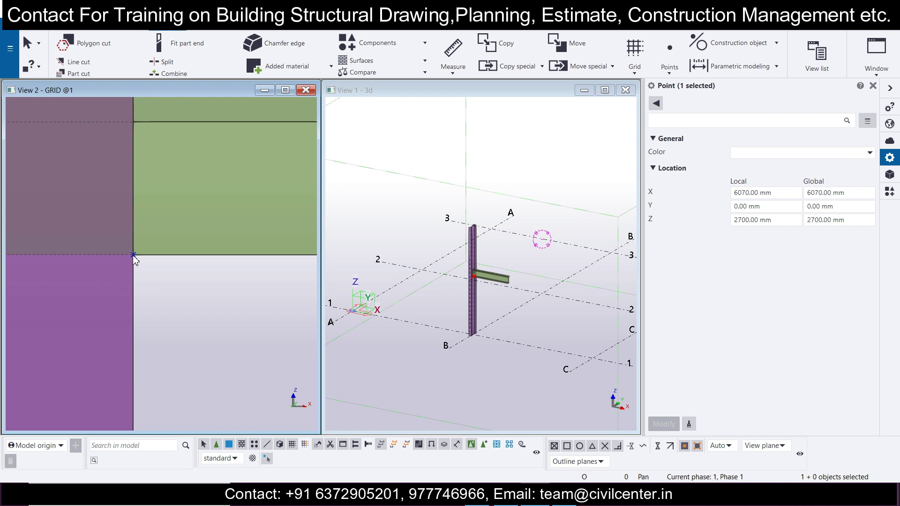
Copy the corner point 1000 mm along the beam with linear Copy special (dX 1000).
{"action": "right_click", "coordinate": [133, 255]}
{"action": "mouse_move", "coordinate": [198, 314]}
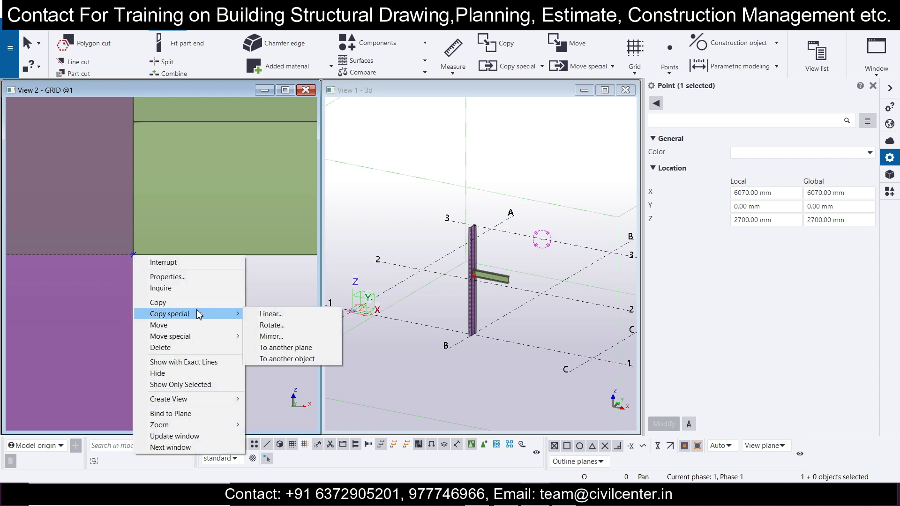
{"action": "left_click", "coordinate": [269, 314]}
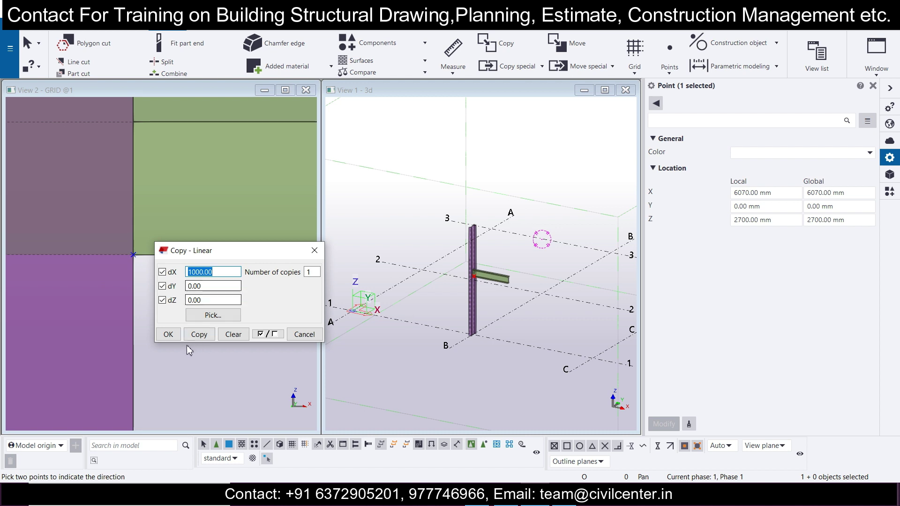
{"action": "left_click", "coordinate": [199, 333]}
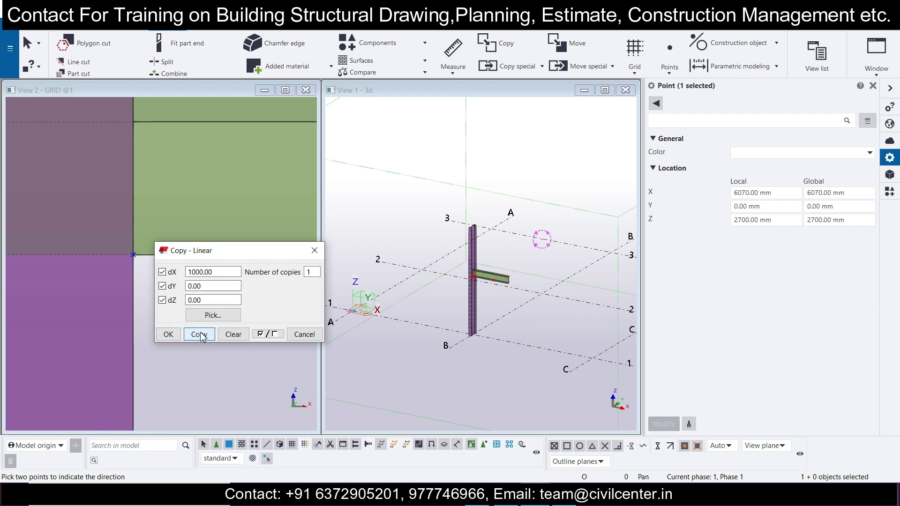
{"action": "left_click", "coordinate": [168, 334]}
{"action": "scroll", "coordinate": [60, 263], "scroll_direction": "down", "scroll_amount": 3}
{"action": "scroll", "coordinate": [112, 280], "scroll_direction": "down", "scroll_amount": 4}
{"action": "scroll", "coordinate": [210, 273], "scroll_direction": "up", "scroll_amount": 2}
{"action": "scroll", "coordinate": [217, 258], "scroll_direction": "down", "scroll_amount": 2}
{"action": "scroll", "coordinate": [80, 261], "scroll_direction": "up", "scroll_amount": 2}
{"action": "scroll", "coordinate": [228, 266], "scroll_direction": "down", "scroll_amount": 1}
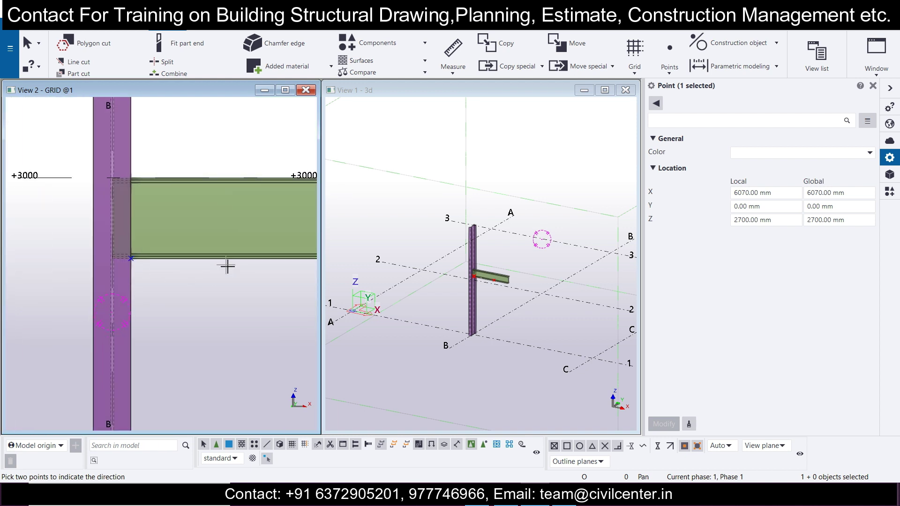
{"action": "scroll", "coordinate": [161, 272], "scroll_direction": "up", "scroll_amount": 5}
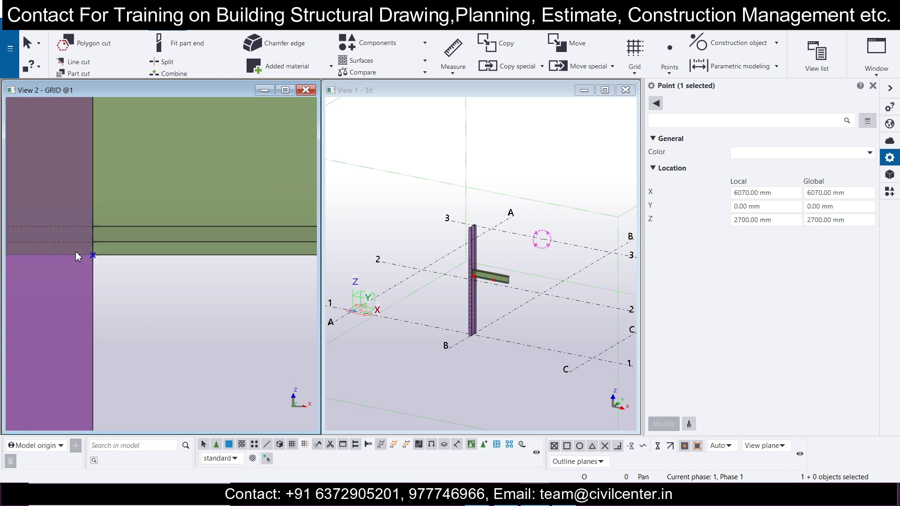
{"action": "scroll", "coordinate": [80, 251], "scroll_direction": "up", "scroll_amount": 2}
Copy the corner point 1000 mm down the column (dX 0, dZ -1000).
{"action": "left_click_drag", "start_coordinate": [83, 246], "coordinate": [150, 314]}
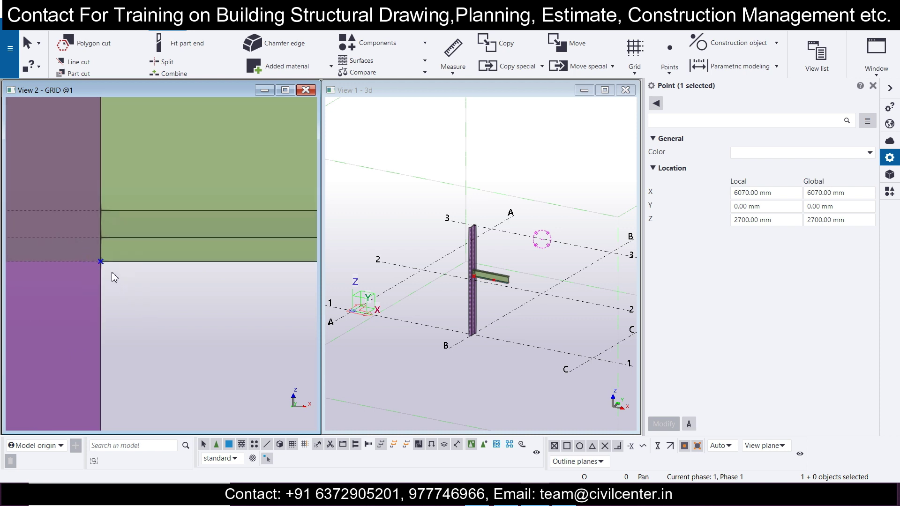
{"action": "right_click", "coordinate": [100, 260]}
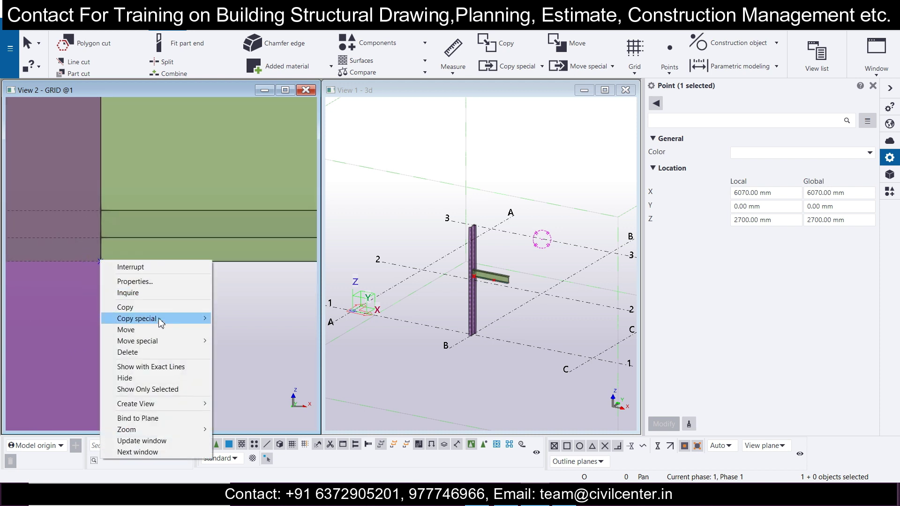
{"action": "mouse_move", "coordinate": [158, 317]}
{"action": "left_click", "coordinate": [238, 319]}
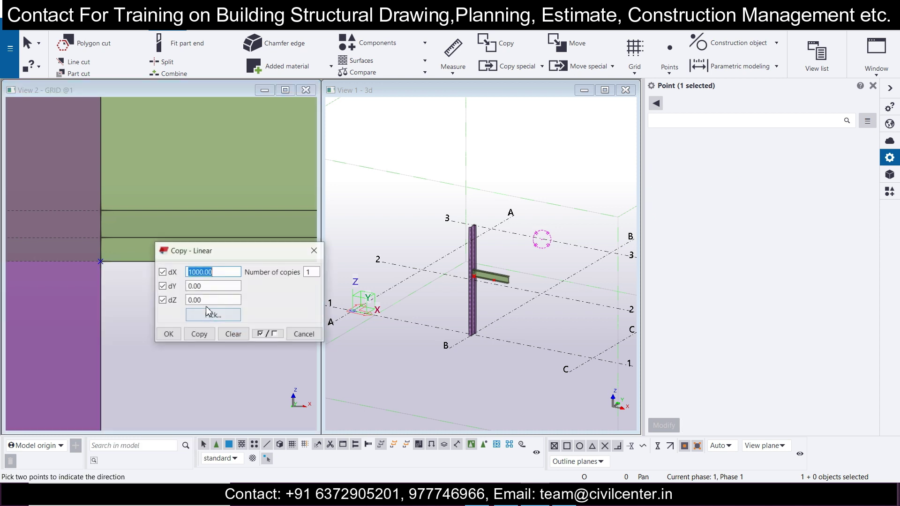
{"action": "type", "text": "0"}
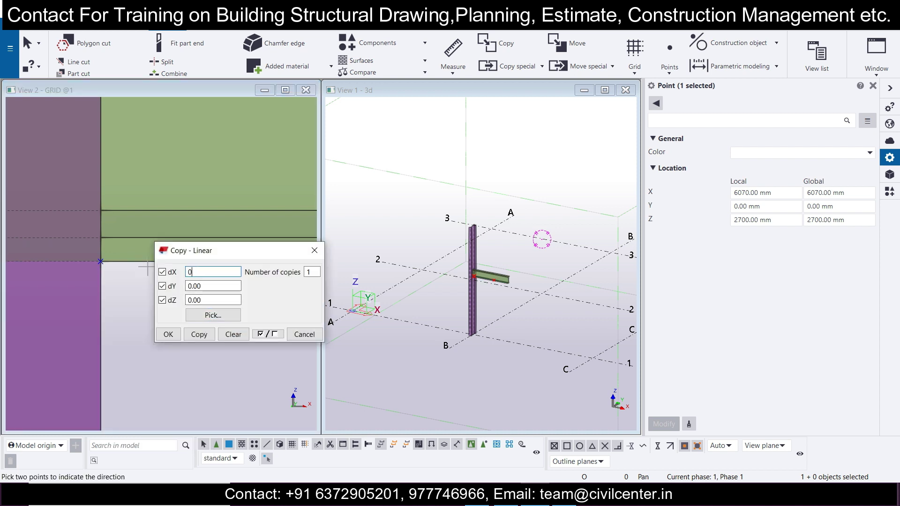
{"action": "left_click_drag", "start_coordinate": [234, 300], "coordinate": [188, 301]}
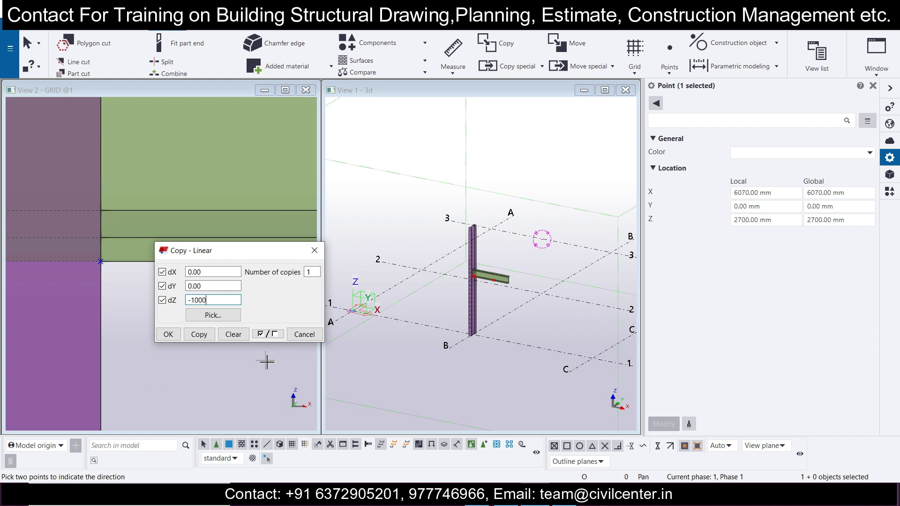
{"action": "left_click", "coordinate": [168, 334]}
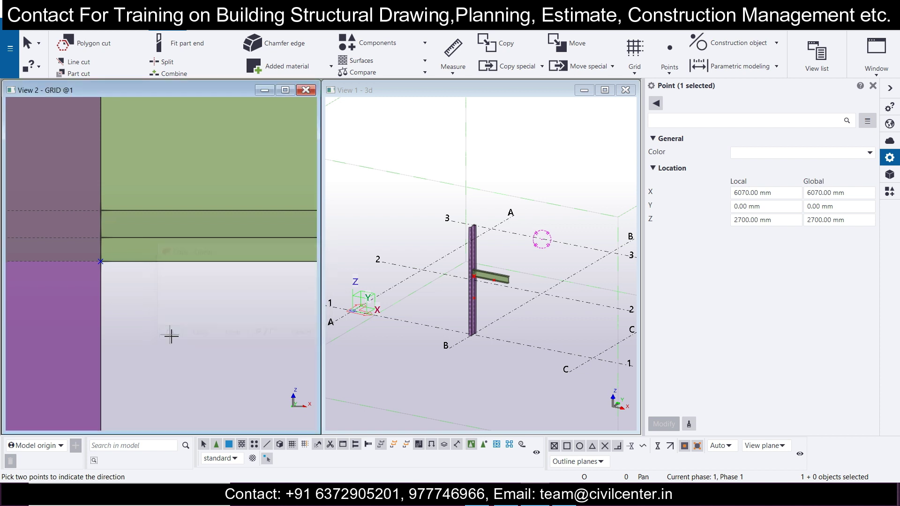
{"action": "scroll", "coordinate": [181, 322], "scroll_direction": "up", "scroll_amount": 3}
{"action": "middle_click_drag", "start_coordinate": [181, 322], "coordinate": [120, 244]}
{"action": "scroll", "coordinate": [120, 245], "scroll_direction": "down", "scroll_amount": 3}
{"action": "scroll", "coordinate": [92, 241], "scroll_direction": "up", "scroll_amount": 1}
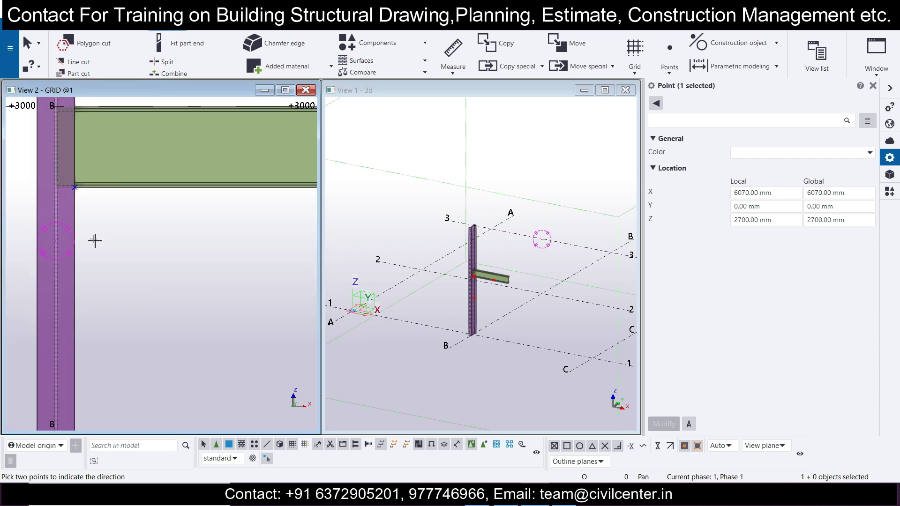
{"action": "scroll", "coordinate": [118, 247], "scroll_direction": "up", "scroll_amount": 1}
{"action": "scroll", "coordinate": [111, 289], "scroll_direction": "down", "scroll_amount": 1}
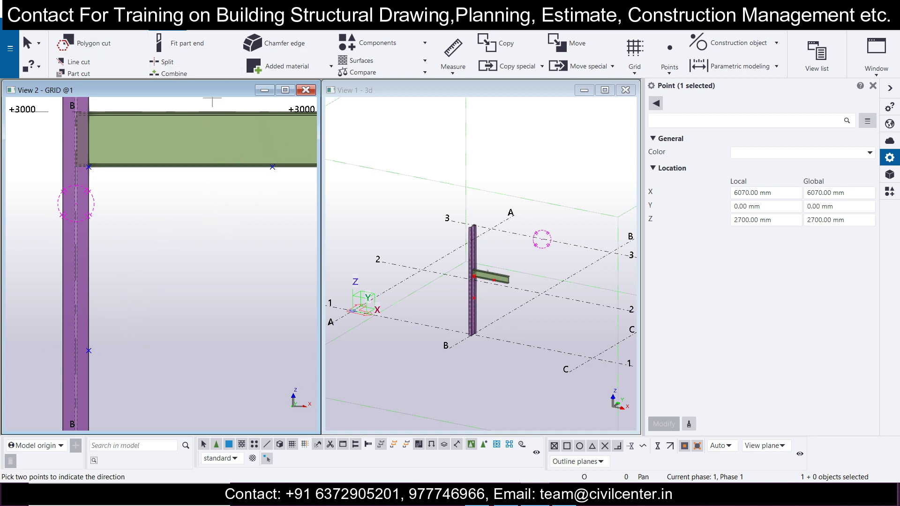
{"action": "left_click", "coordinate": [76, 31]}
Draw a diagonal brace from a point on the column up to the beam's underside.
{"action": "left_click", "coordinate": [108, 49]}
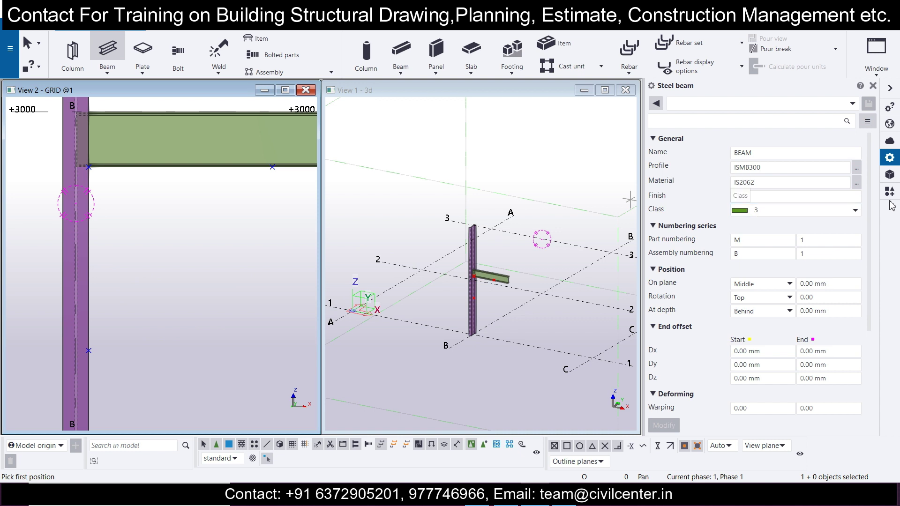
{"action": "left_click", "coordinate": [890, 175]}
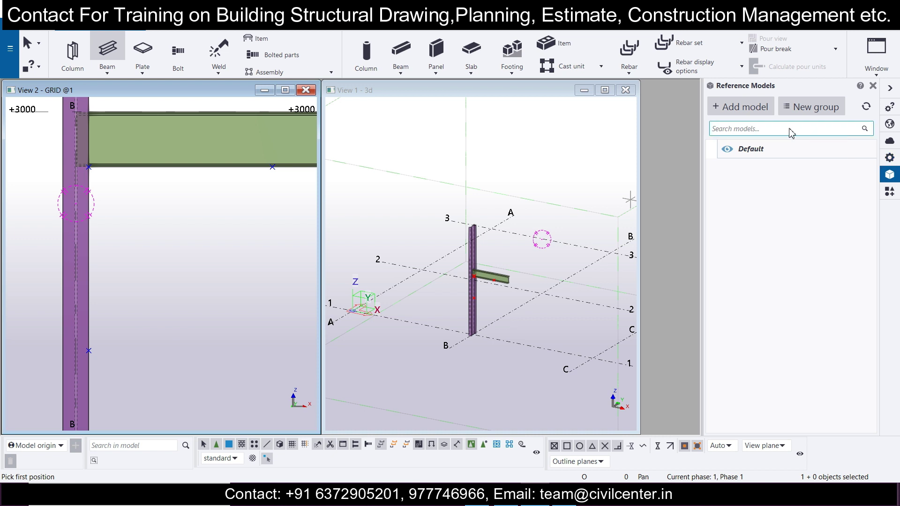
{"action": "left_click", "coordinate": [90, 350]}
{"action": "middle_click_drag", "start_coordinate": [177, 287], "coordinate": [46, 310]}
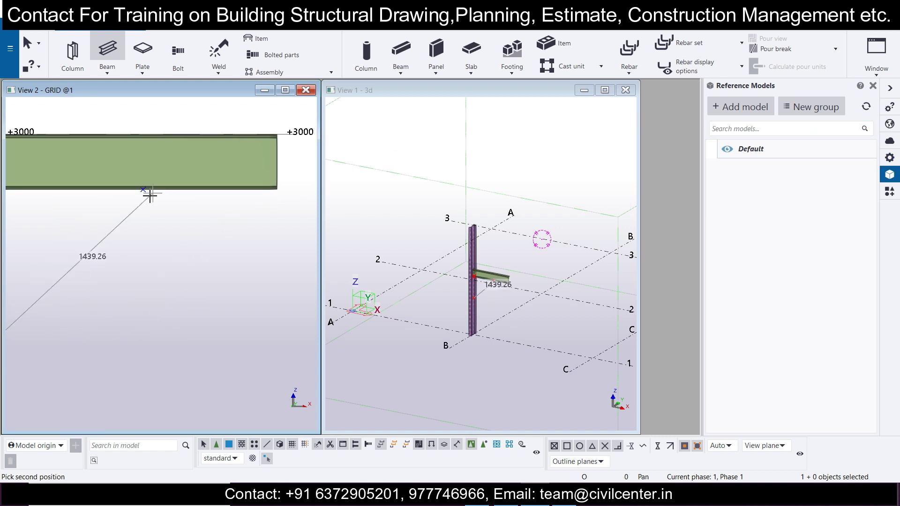
{"action": "left_click", "coordinate": [142, 190]}
{"action": "scroll", "coordinate": [173, 231], "scroll_direction": "down", "scroll_amount": 3}
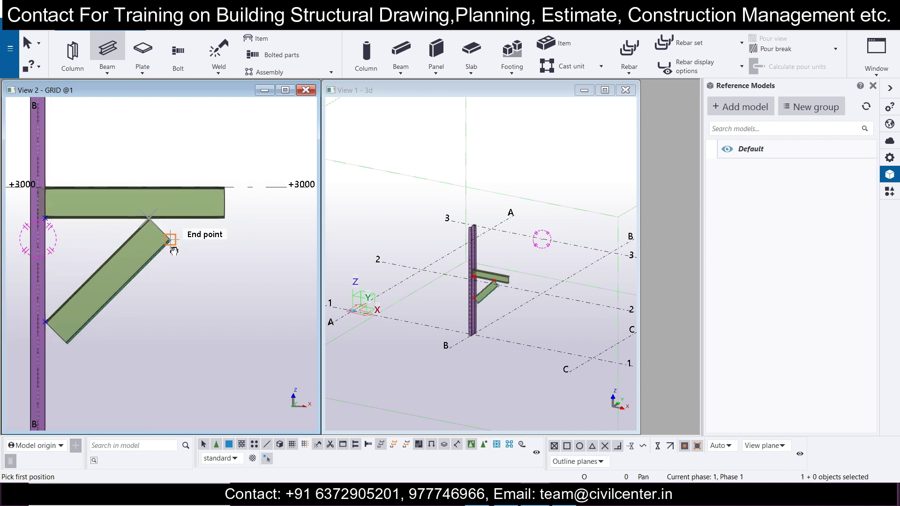
{"action": "middle_click_drag", "start_coordinate": [150, 261], "coordinate": [179, 238]}
{"action": "key", "text": "Escape"}
Select the new brace and toggle the view between 3D perspective and flat elevation.
{"action": "left_click", "coordinate": [155, 275]}
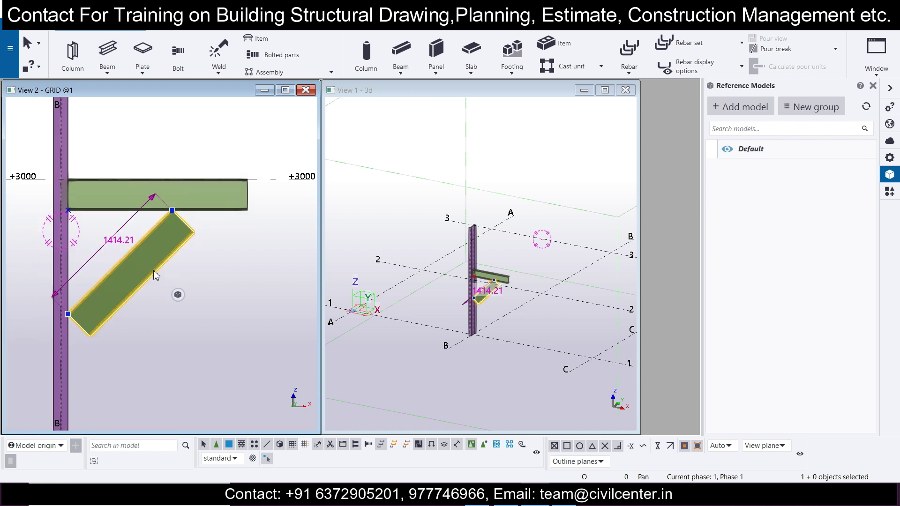
{"action": "key", "text": "ctrl+p"}
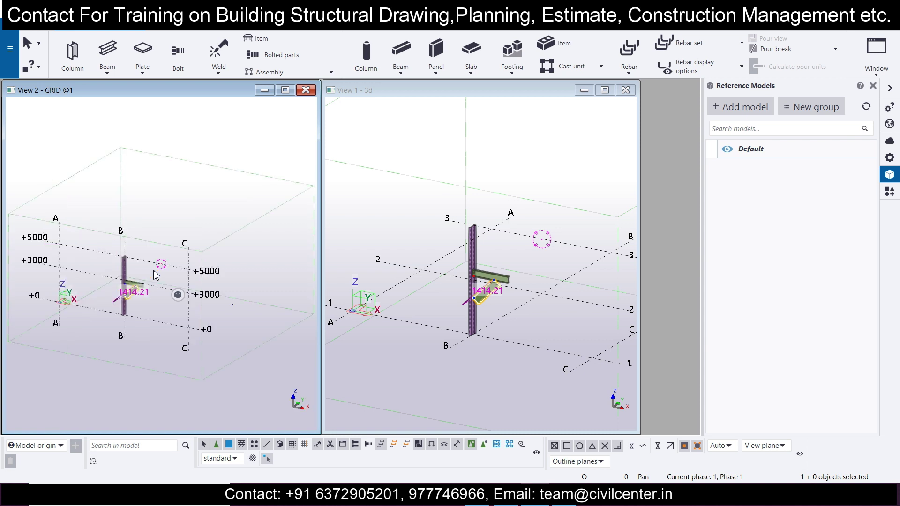
{"action": "key", "text": "ctrl+p"}
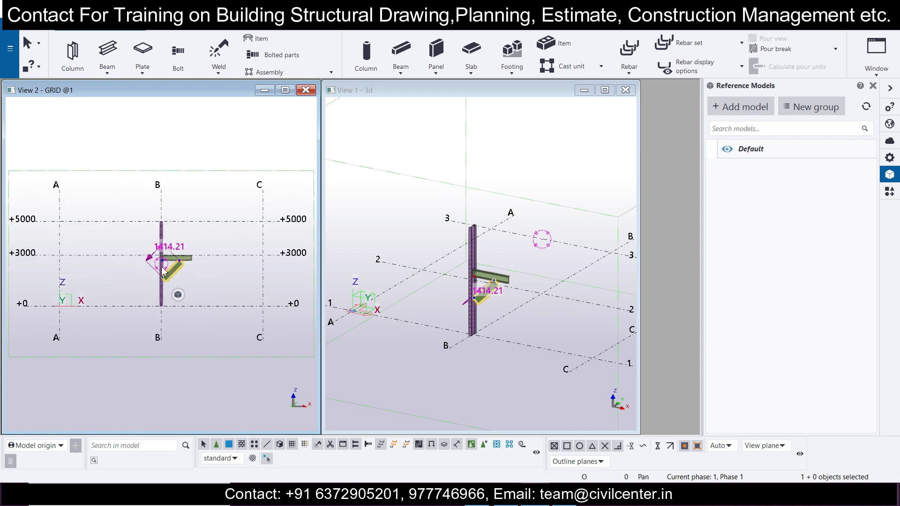
{"action": "scroll", "coordinate": [173, 270], "scroll_direction": "up", "scroll_amount": 3}
{"action": "scroll", "coordinate": [174, 269], "scroll_direction": "up", "scroll_amount": 4}
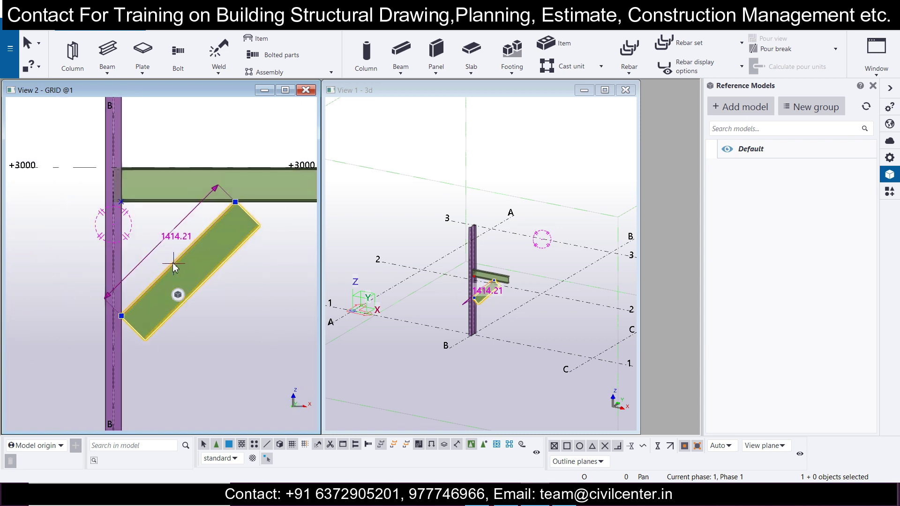
Set the brace's At depth position to Middle and apply the change.
{"action": "double_click", "coordinate": [221, 263]}
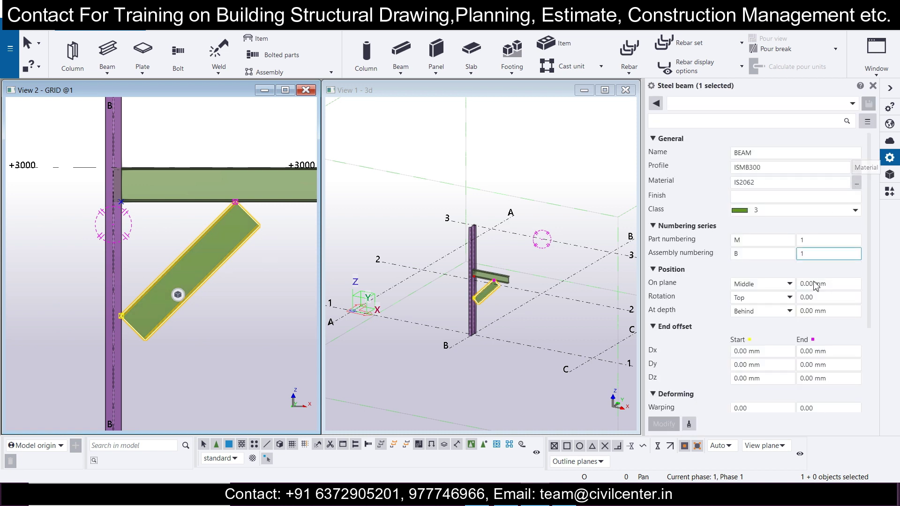
{"action": "left_click", "coordinate": [790, 313]}
{"action": "left_click", "coordinate": [775, 321]}
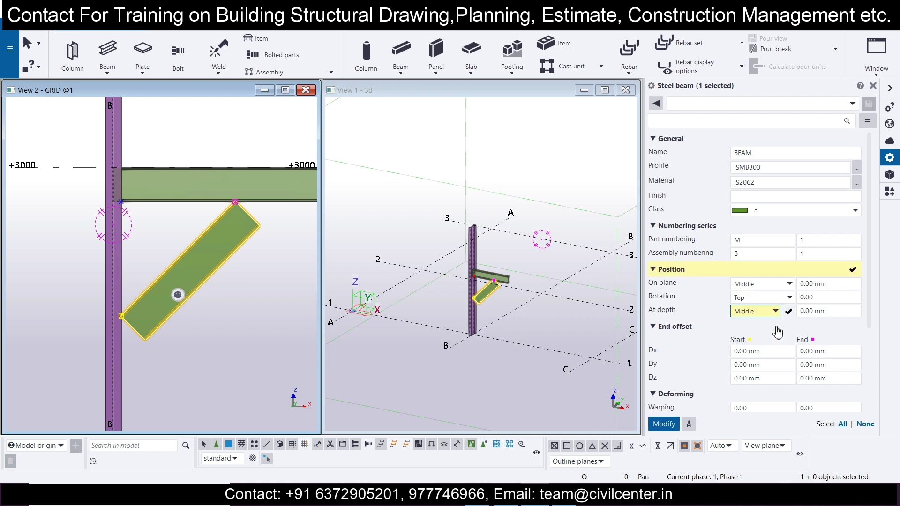
{"action": "left_click", "coordinate": [670, 421]}
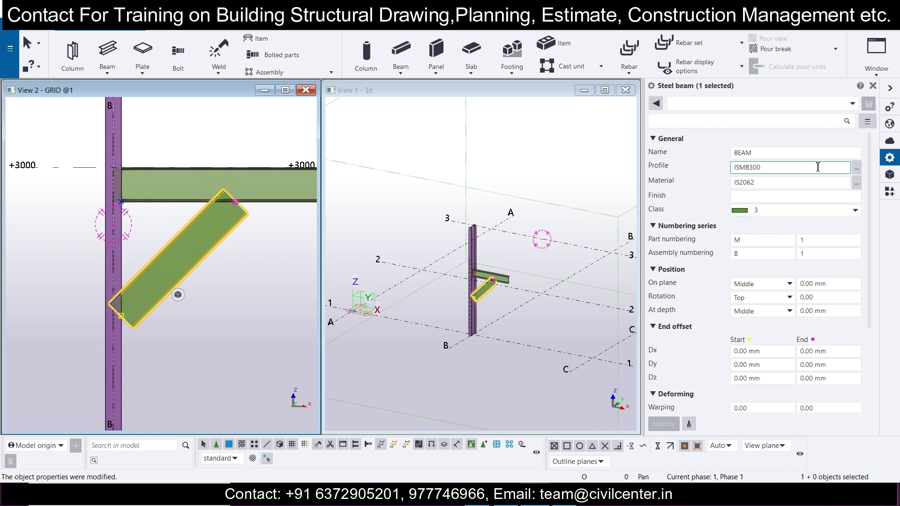
{"action": "left_click", "coordinate": [856, 168]}
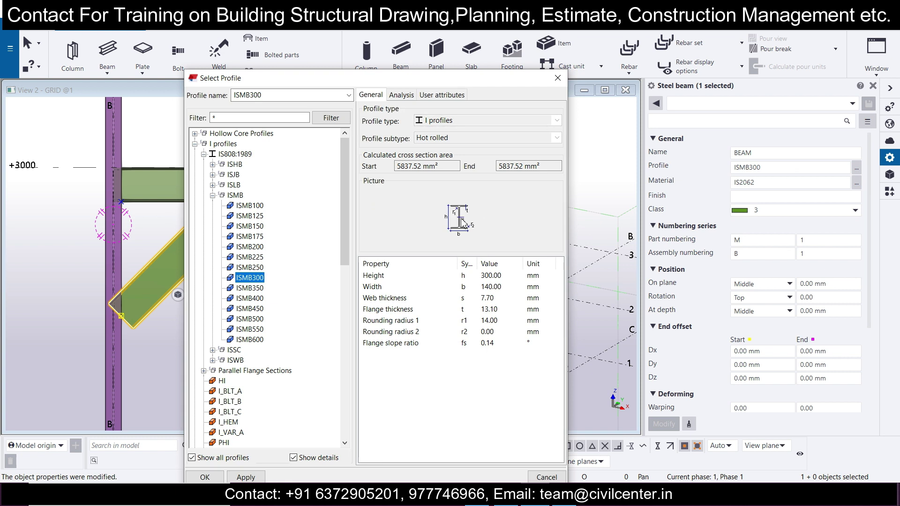
In the profile catalogue, choose the generic Ø profile under Circular hollow sections.
{"action": "scroll", "coordinate": [289, 364], "scroll_direction": "down", "scroll_amount": 5}
{"action": "scroll", "coordinate": [269, 341], "scroll_direction": "down", "scroll_amount": 1}
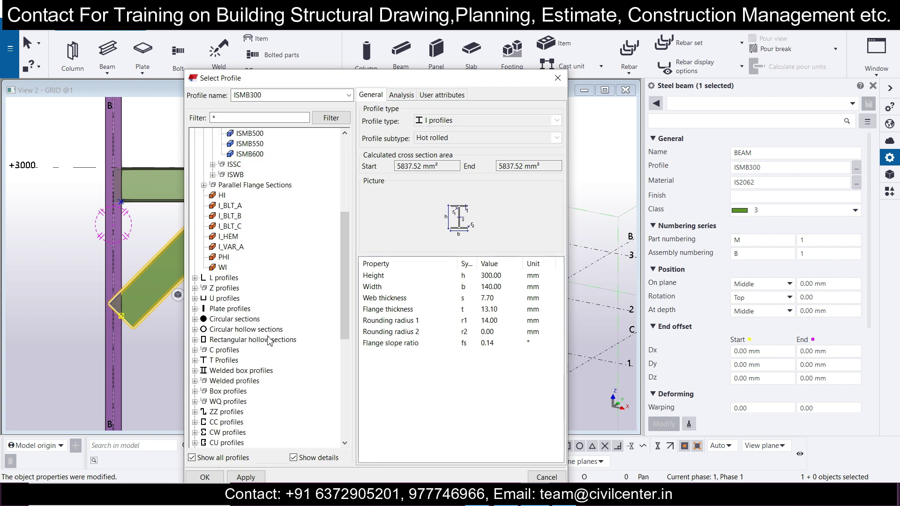
{"action": "scroll", "coordinate": [213, 312], "scroll_direction": "down", "scroll_amount": 1}
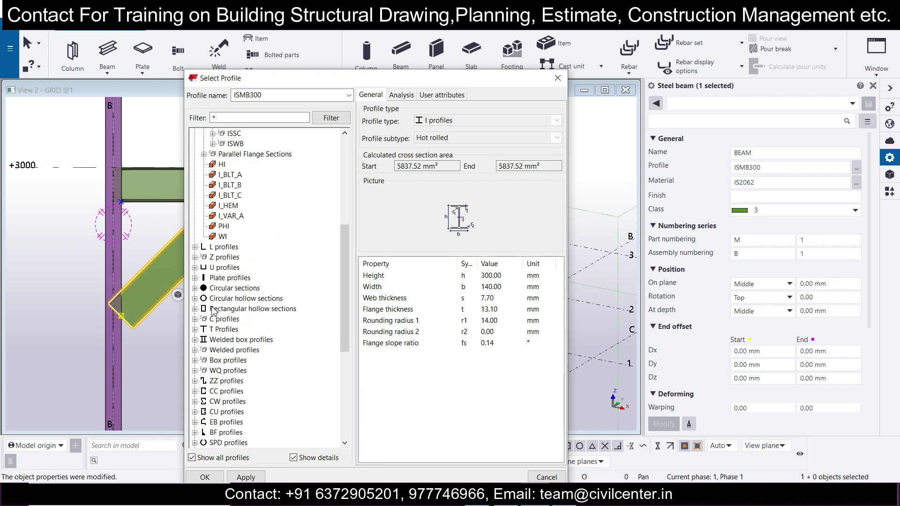
{"action": "scroll", "coordinate": [218, 307], "scroll_direction": "down", "scroll_amount": 6}
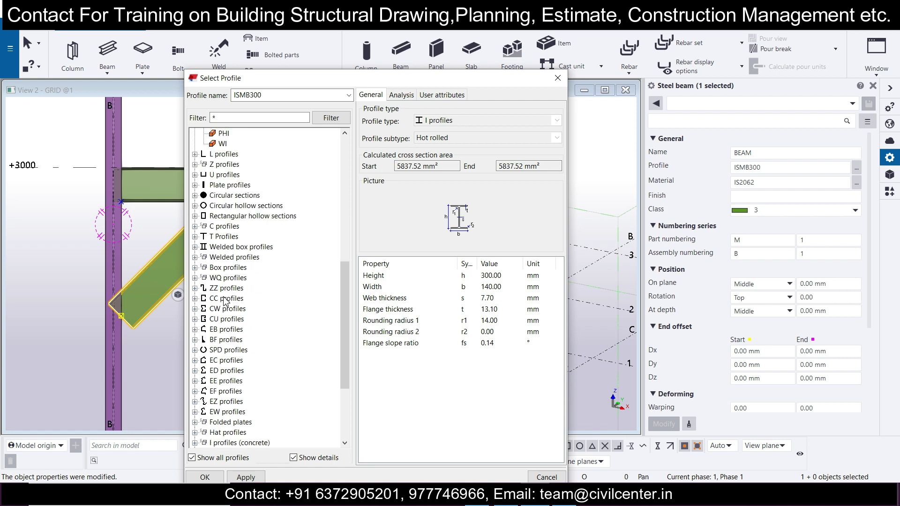
{"action": "scroll", "coordinate": [225, 301], "scroll_direction": "down", "scroll_amount": 1}
{"action": "scroll", "coordinate": [225, 301], "scroll_direction": "up", "scroll_amount": 4}
{"action": "scroll", "coordinate": [224, 301], "scroll_direction": "up", "scroll_amount": 1}
{"action": "left_click", "coordinate": [233, 237]}
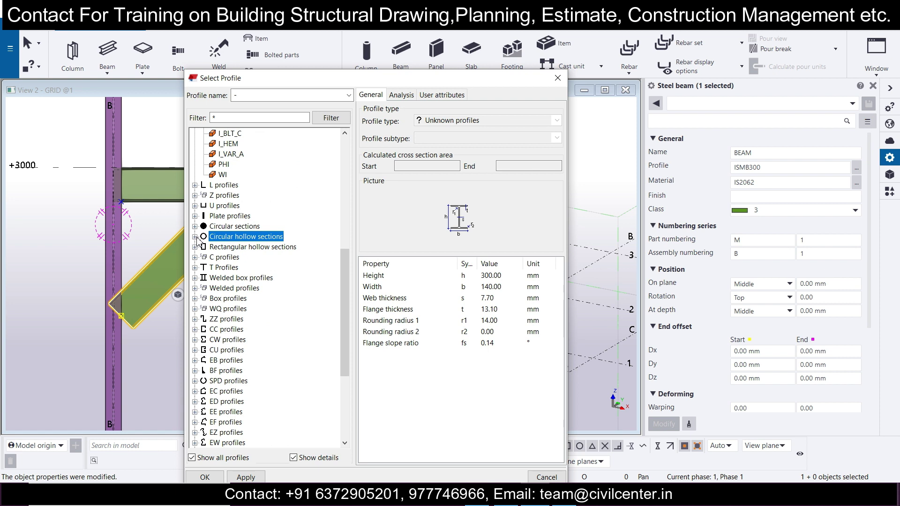
{"action": "left_click", "coordinate": [195, 236]}
{"action": "left_click", "coordinate": [221, 329]}
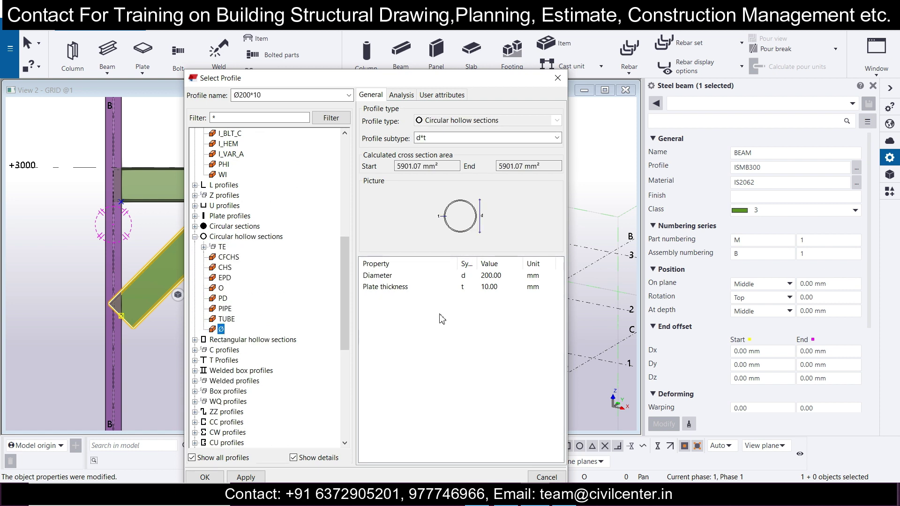
Set the diameter for a Ø100*10 tube and apply it to the brace.
{"action": "double_click", "coordinate": [494, 276]}
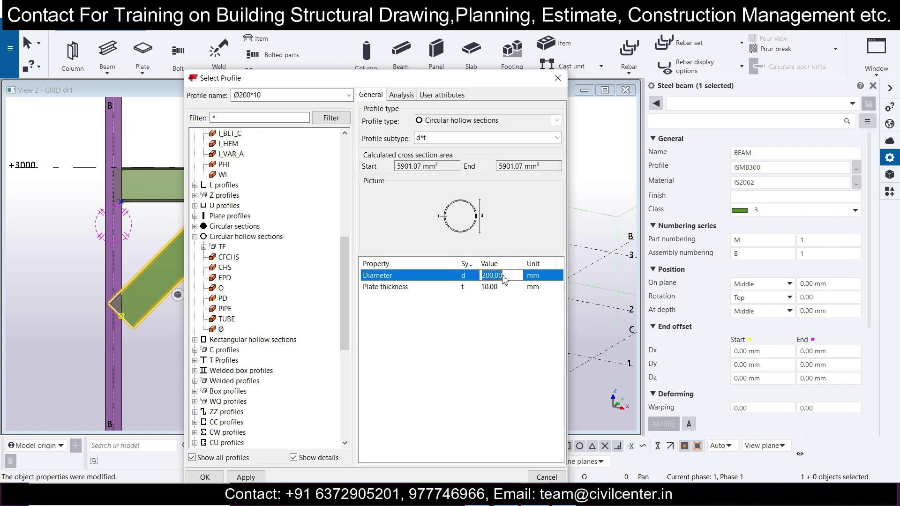
{"action": "type", "text": "1"}
{"action": "left_click", "coordinate": [247, 477]}
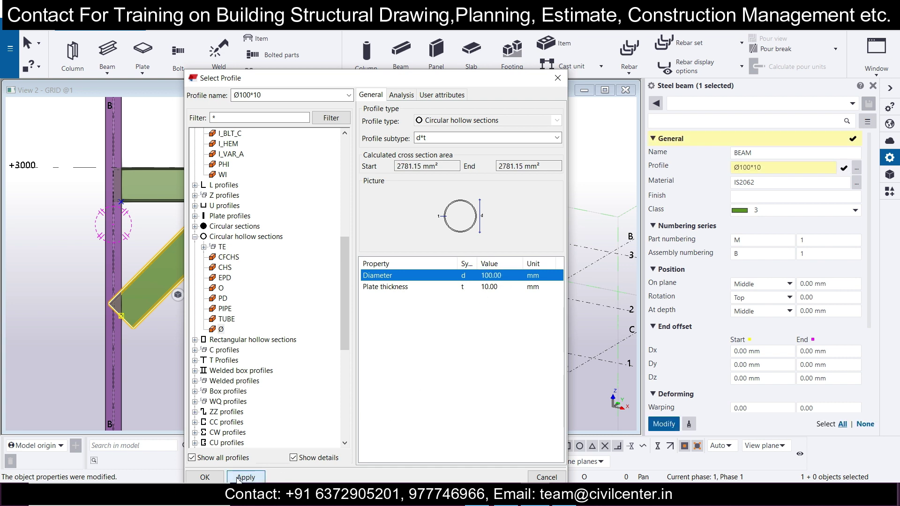
{"action": "left_click", "coordinate": [204, 477]}
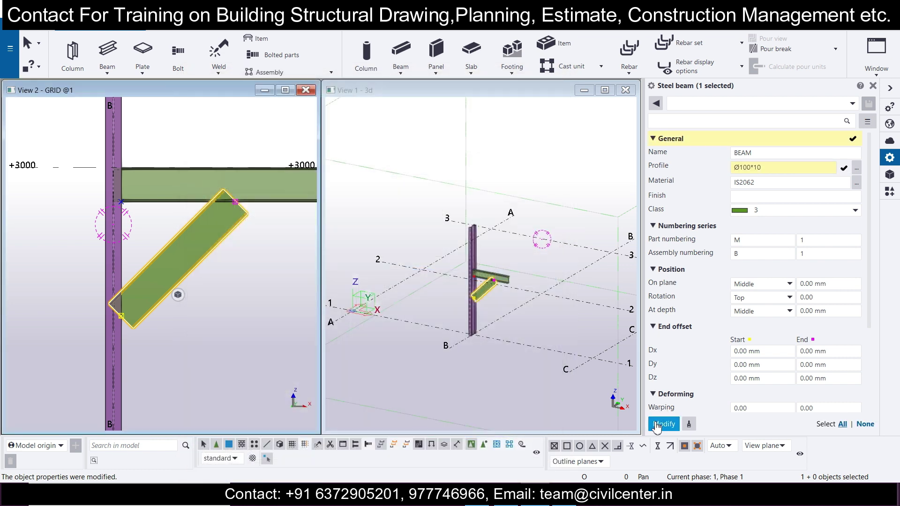
{"action": "left_click", "coordinate": [661, 424]}
Zoom and pan the elevation to check the tube brace ends, dismissing the quick-edit toolbar.
{"action": "scroll", "coordinate": [178, 294], "scroll_direction": "up", "scroll_amount": 6}
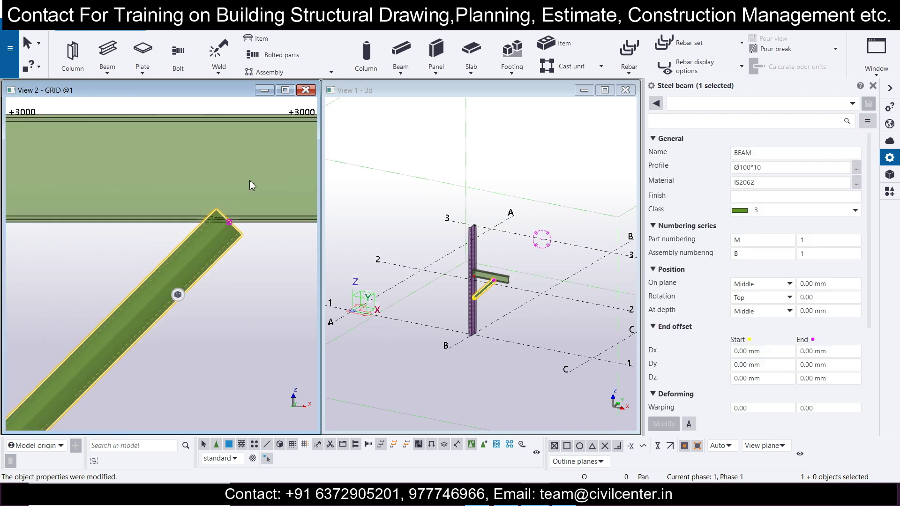
{"action": "scroll", "coordinate": [245, 215], "scroll_direction": "down", "scroll_amount": 6}
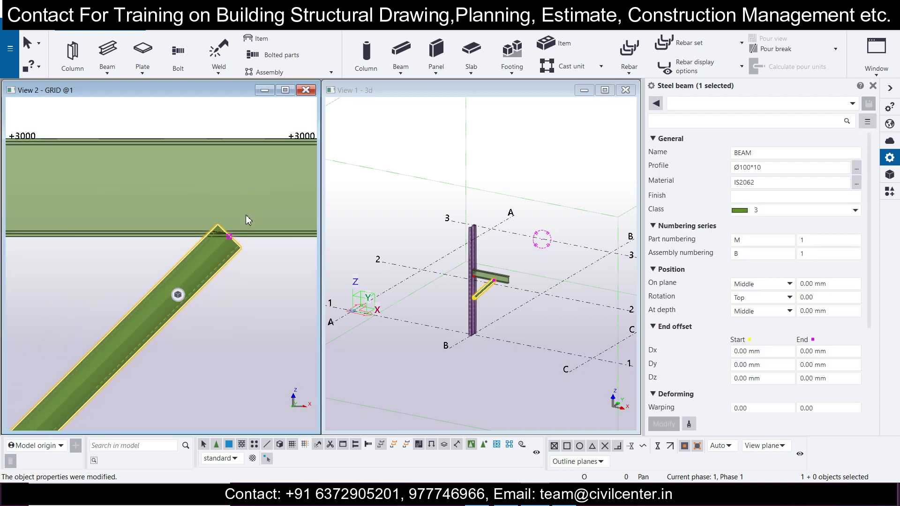
{"action": "scroll", "coordinate": [177, 295], "scroll_direction": "up", "scroll_amount": 6}
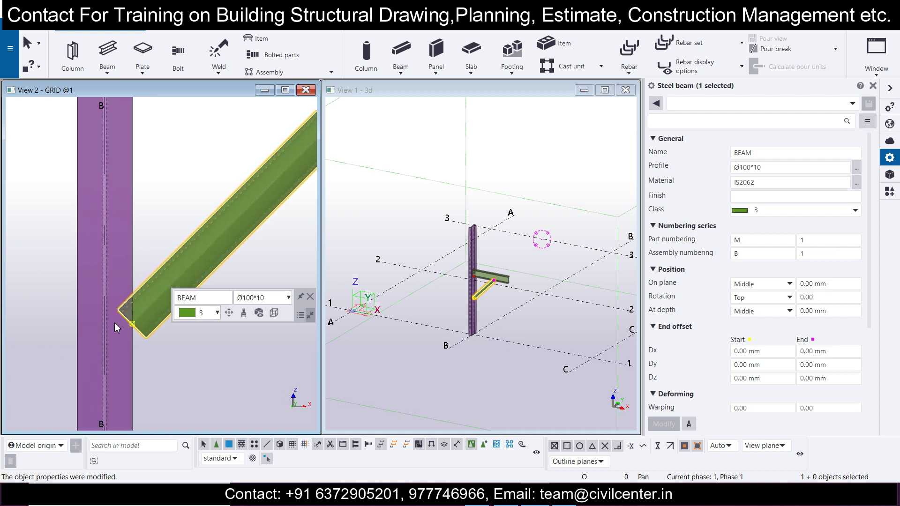
{"action": "scroll", "coordinate": [136, 327], "scroll_direction": "up", "scroll_amount": 1}
{"action": "scroll", "coordinate": [136, 318], "scroll_direction": "down", "scroll_amount": 5}
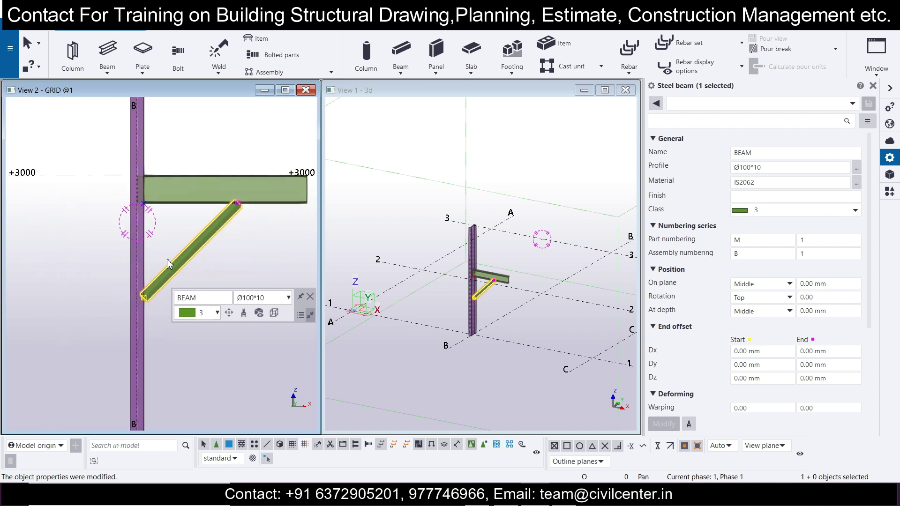
{"action": "middle_click_drag", "start_coordinate": [251, 224], "coordinate": [225, 247]}
{"action": "scroll", "coordinate": [225, 241], "scroll_direction": "down", "scroll_amount": 1}
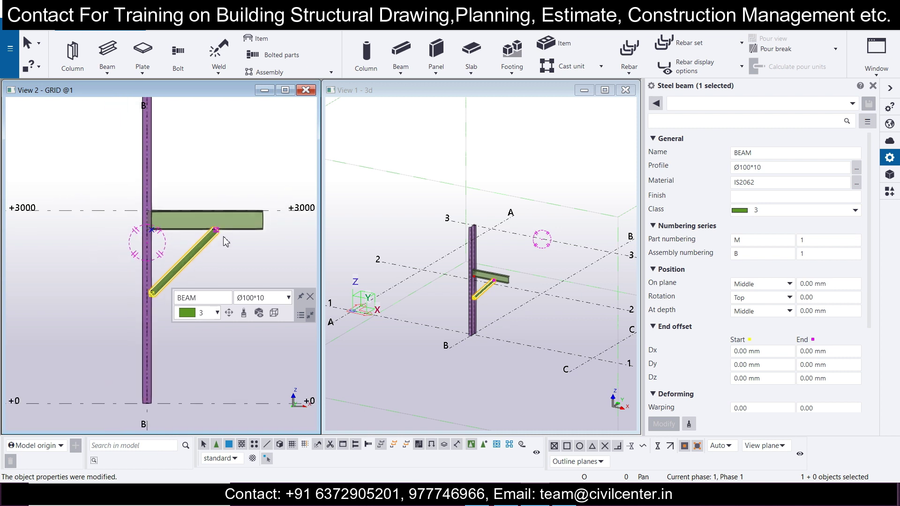
{"action": "left_click", "coordinate": [309, 296]}
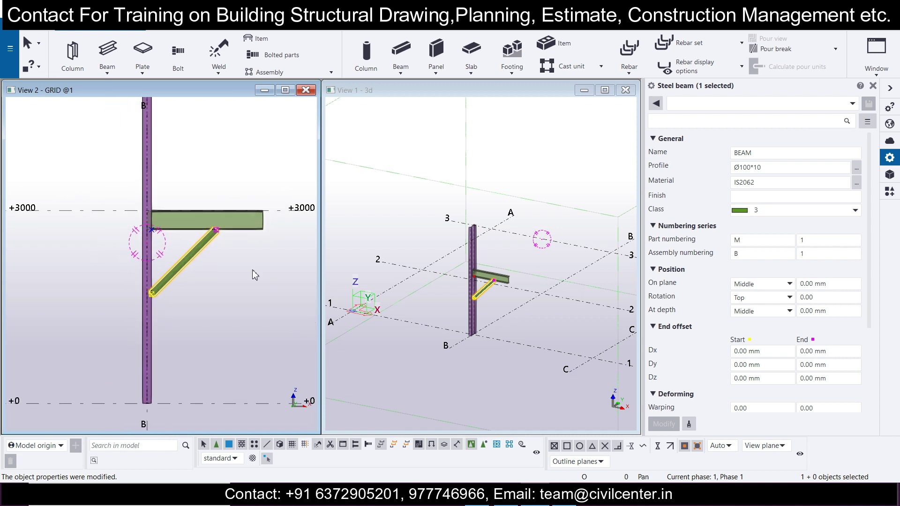
{"action": "scroll", "coordinate": [179, 226], "scroll_direction": "up", "scroll_amount": 5}
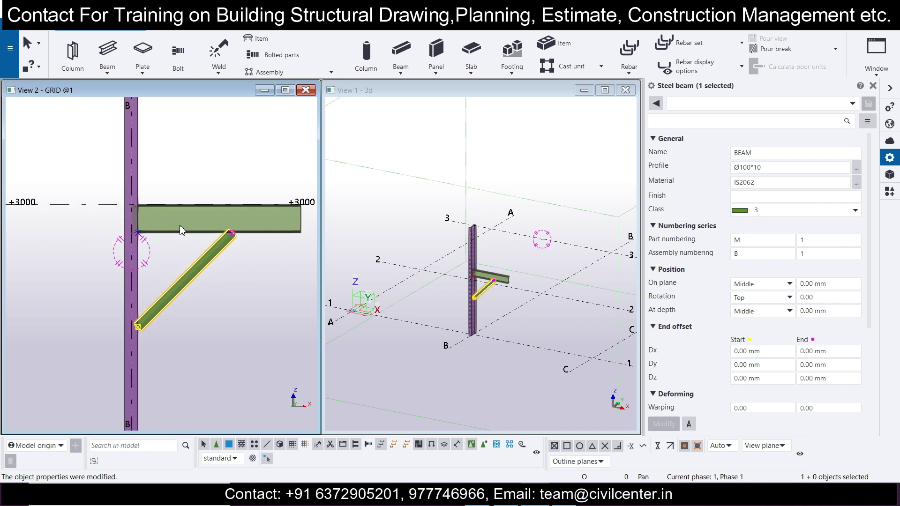
{"action": "scroll", "coordinate": [179, 227], "scroll_direction": "down", "scroll_amount": 2}
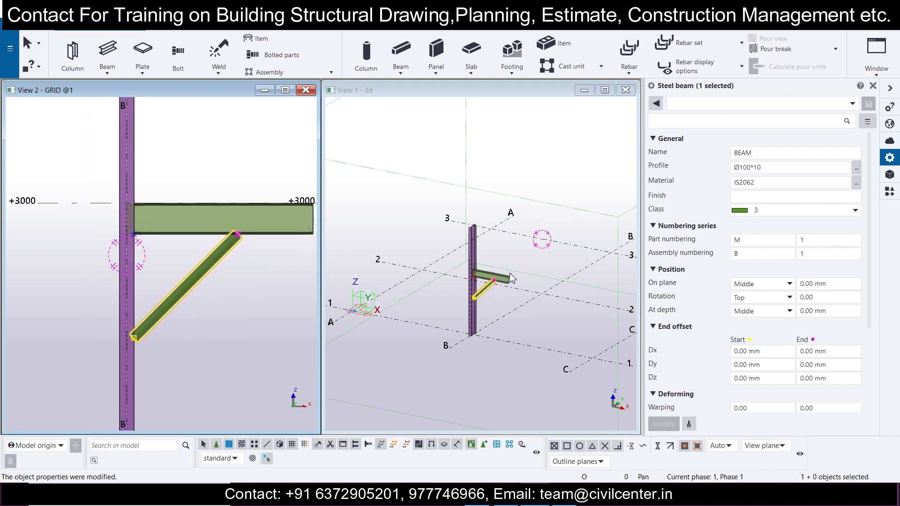
Search Applications & components for 'bracin' and select Diag brace conn. from the results.
{"action": "key", "text": "ctrl+f"}
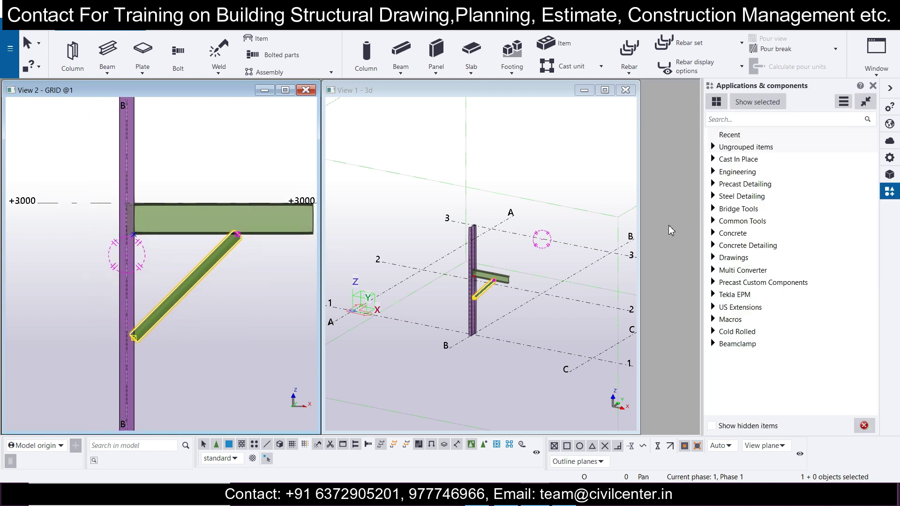
{"action": "left_click", "coordinate": [763, 119]}
{"action": "type", "text": "b"}
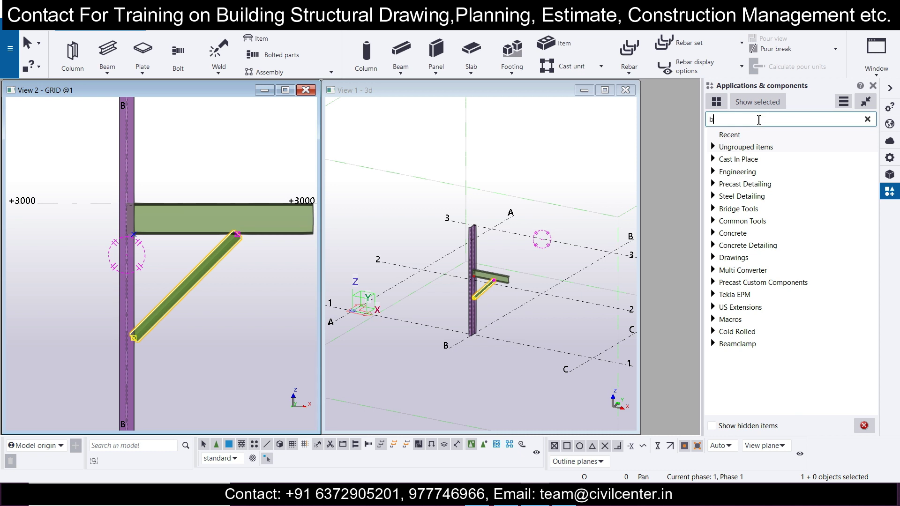
{"action": "type", "text": "ra"}
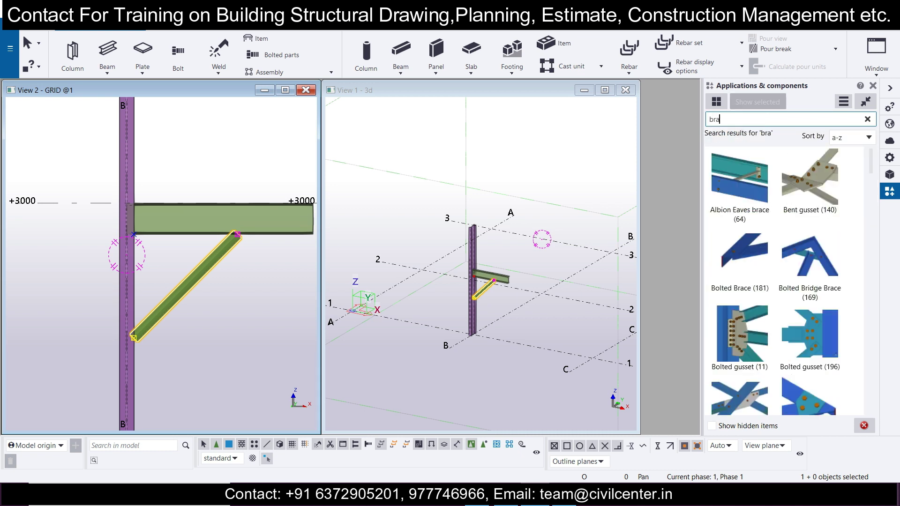
{"action": "type", "text": "cing"}
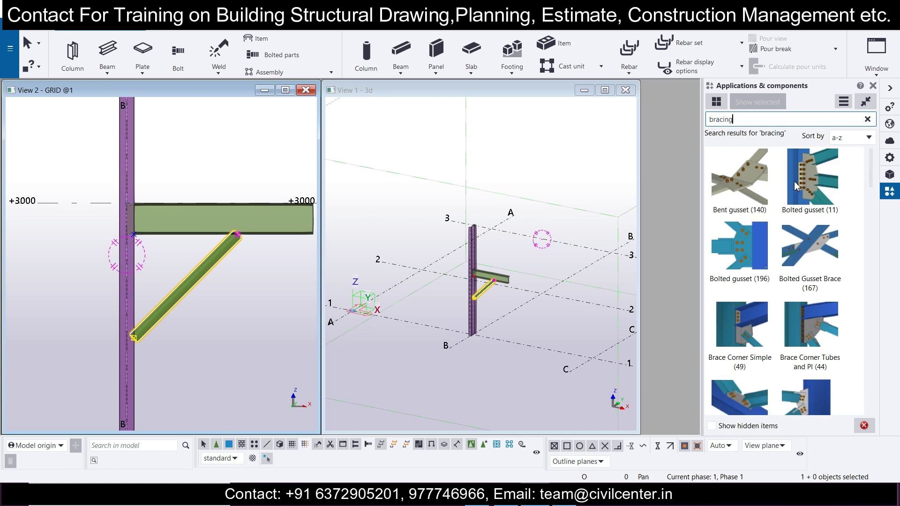
{"action": "scroll", "coordinate": [795, 189], "scroll_direction": "down", "scroll_amount": 2}
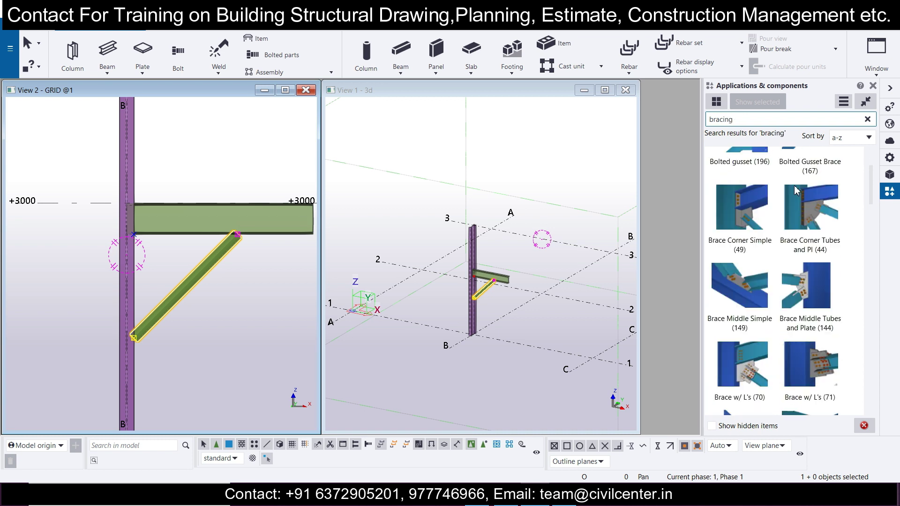
{"action": "scroll", "coordinate": [795, 190], "scroll_direction": "down", "scroll_amount": 4}
{"action": "scroll", "coordinate": [795, 190], "scroll_direction": "up", "scroll_amount": 6}
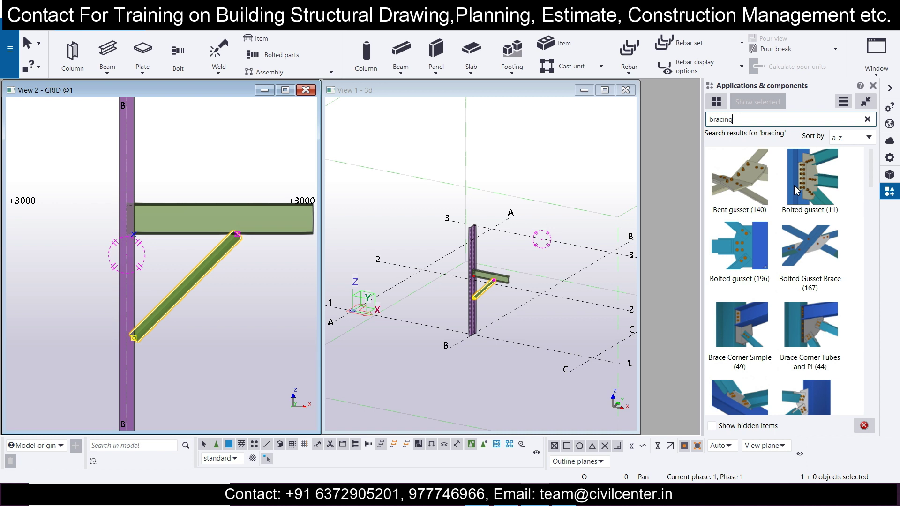
{"action": "scroll", "coordinate": [795, 190], "scroll_direction": "down", "scroll_amount": 4}
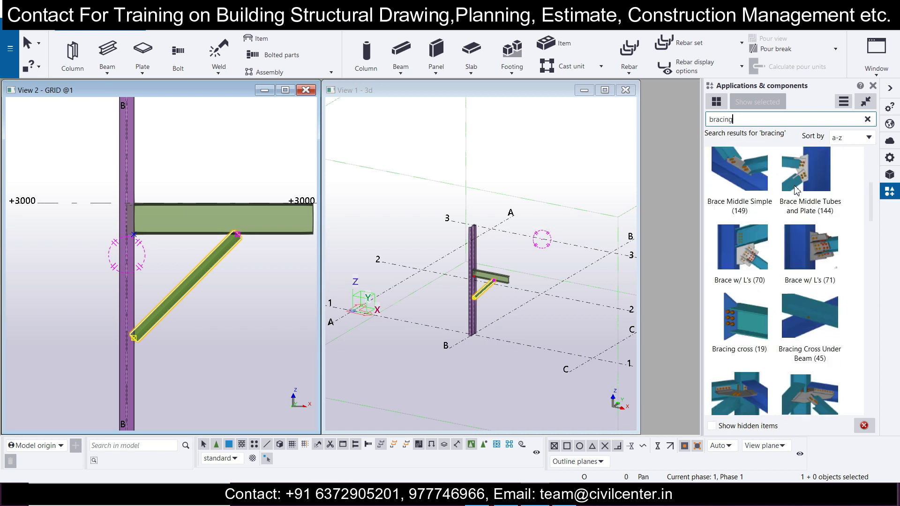
{"action": "scroll", "coordinate": [795, 190], "scroll_direction": "down", "scroll_amount": 6}
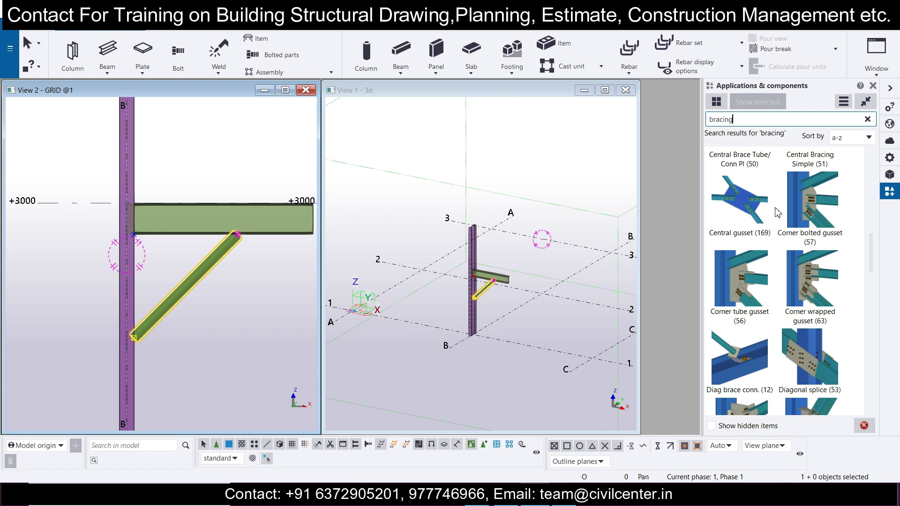
{"action": "left_click", "coordinate": [755, 353]}
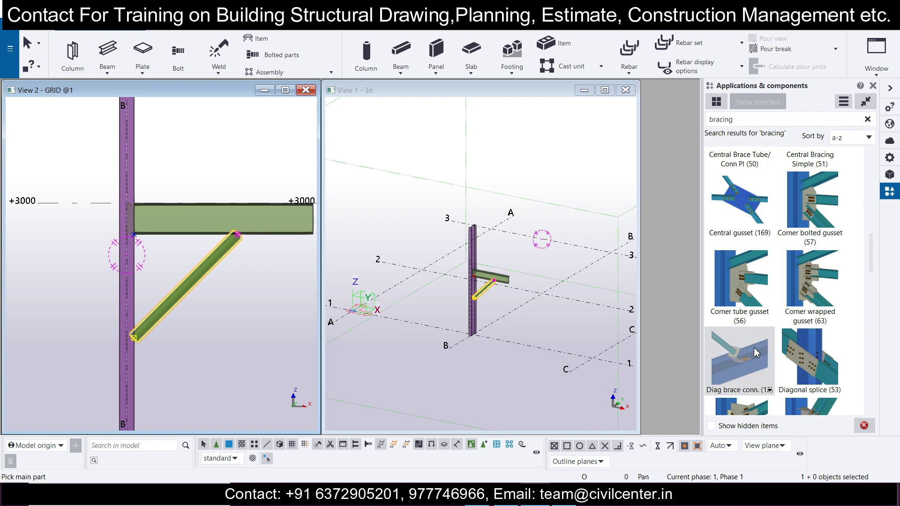
Join the brace's lower end to the column with Diag brace conn.
{"action": "left_click", "coordinate": [137, 367]}
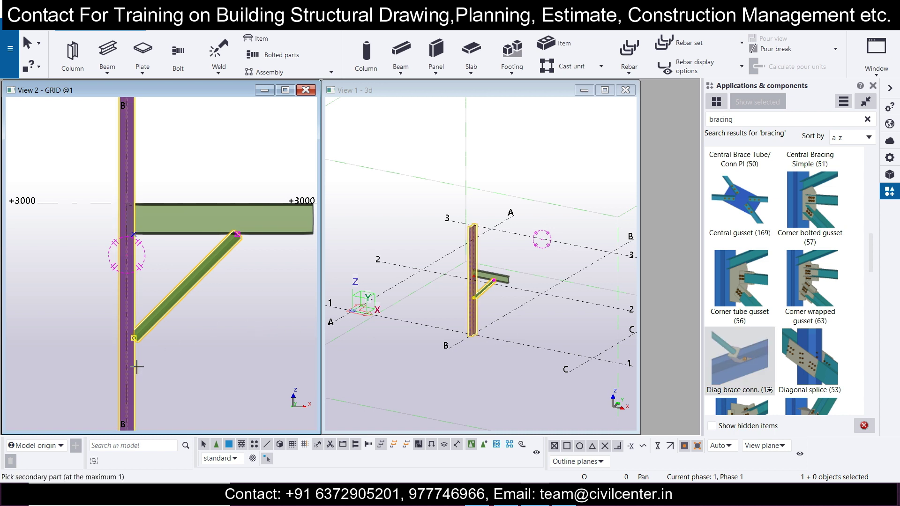
{"action": "left_click", "coordinate": [145, 338]}
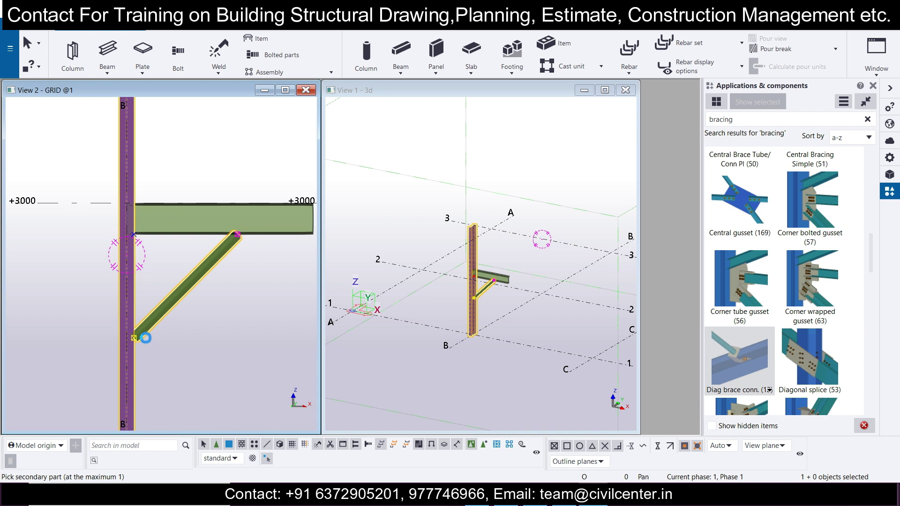
{"action": "scroll", "coordinate": [143, 362], "scroll_direction": "up", "scroll_amount": 2}
{"action": "scroll", "coordinate": [474, 296], "scroll_direction": "up", "scroll_amount": 5}
{"action": "scroll", "coordinate": [487, 289], "scroll_direction": "up", "scroll_amount": 5}
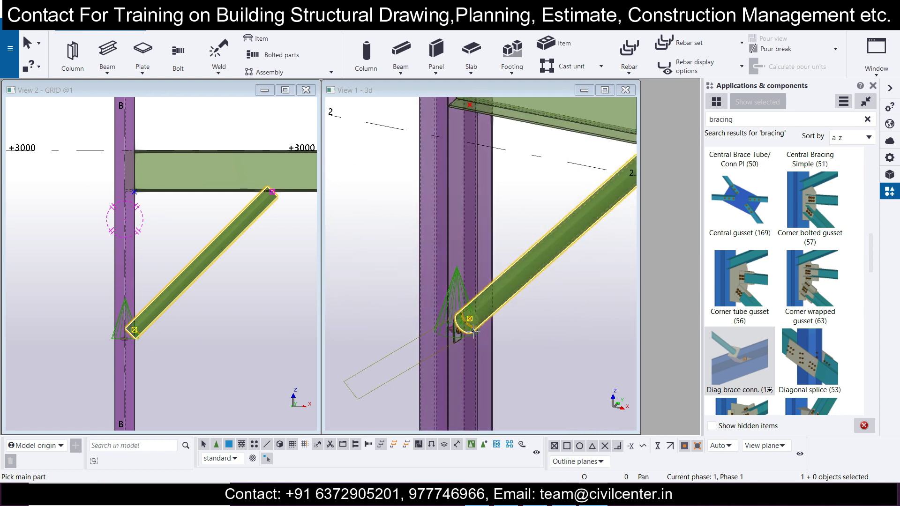
{"action": "scroll", "coordinate": [463, 333], "scroll_direction": "down", "scroll_amount": 4}
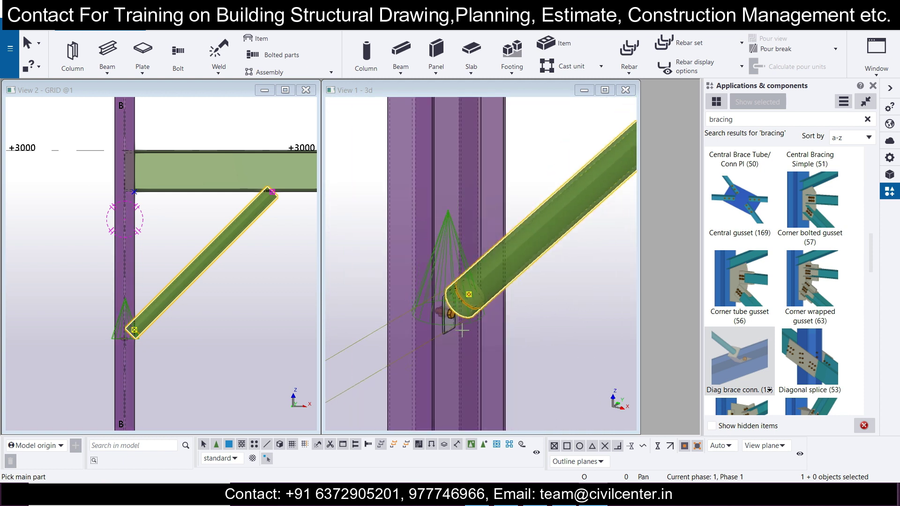
{"action": "scroll", "coordinate": [273, 297], "scroll_direction": "down", "scroll_amount": 3}
Join the brace's upper end to the beam, then stop picking further parts.
{"action": "middle_click_drag", "start_coordinate": [298, 254], "coordinate": [181, 256]}
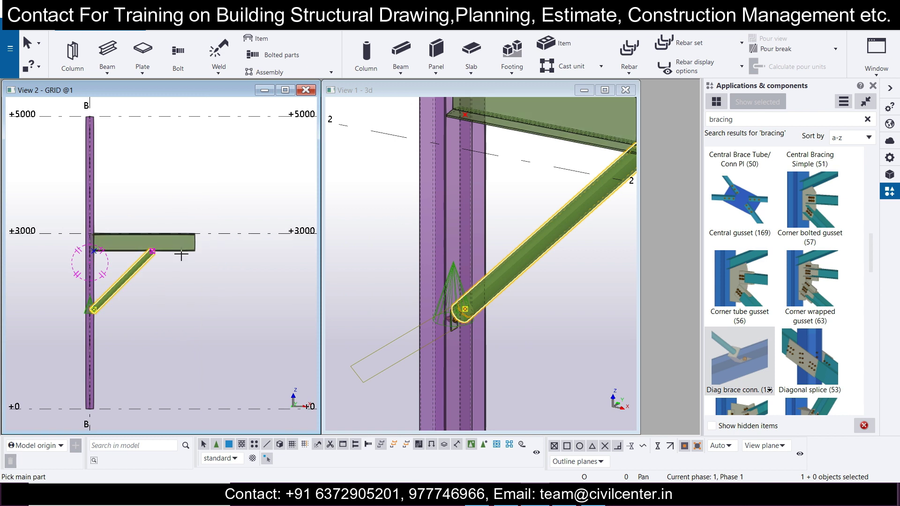
{"action": "left_click", "coordinate": [181, 253]}
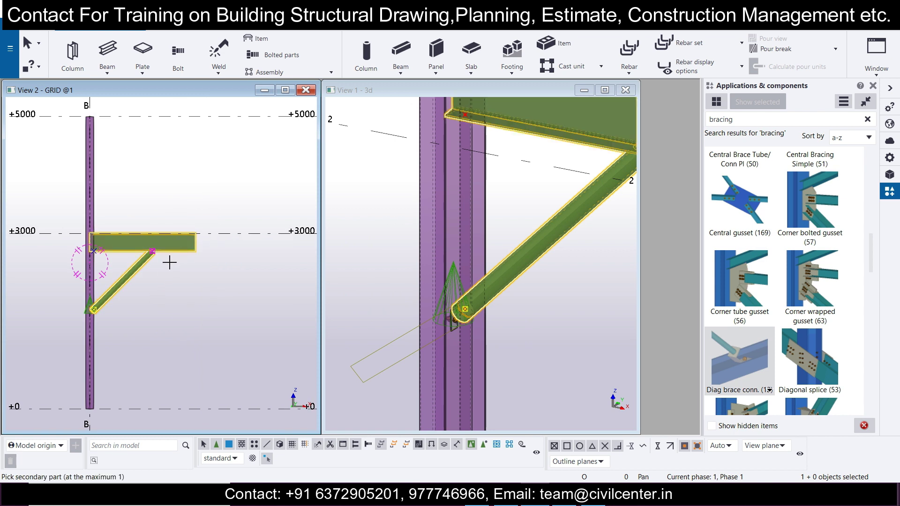
{"action": "left_click", "coordinate": [146, 266]}
{"action": "scroll", "coordinate": [190, 285], "scroll_direction": "down", "scroll_amount": 3}
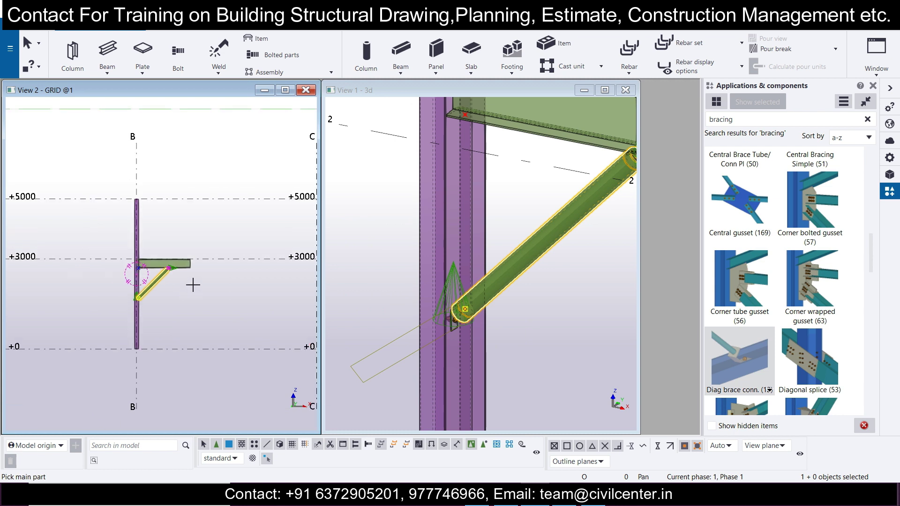
{"action": "scroll", "coordinate": [557, 265], "scroll_direction": "up", "scroll_amount": 5}
{"action": "scroll", "coordinate": [544, 274], "scroll_direction": "up", "scroll_amount": 8}
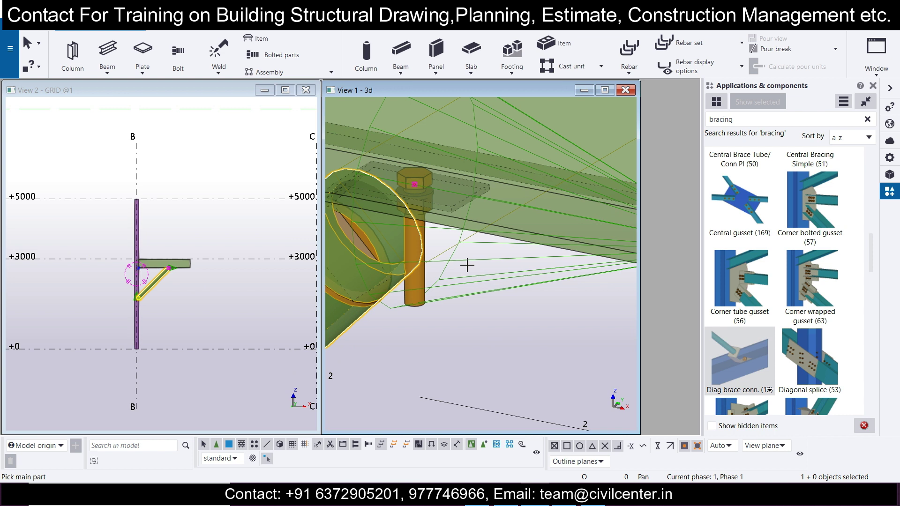
{"action": "scroll", "coordinate": [467, 265], "scroll_direction": "down", "scroll_amount": 10}
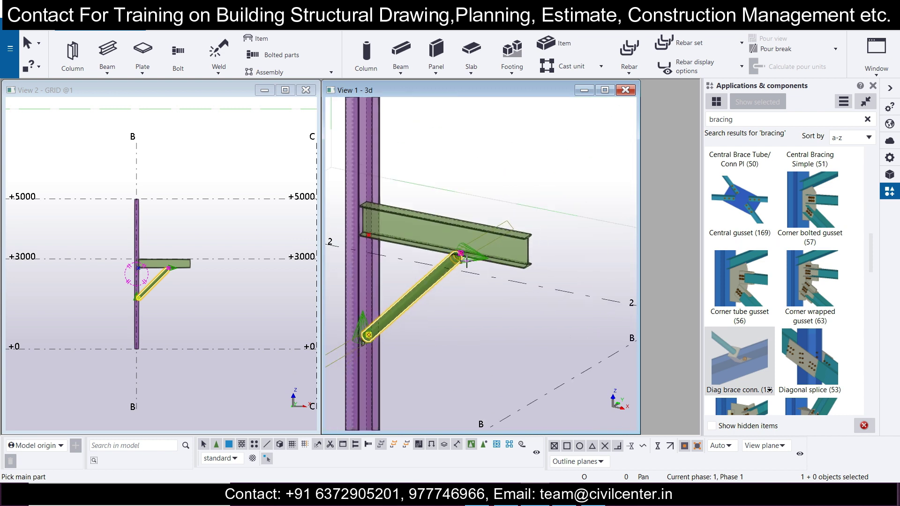
{"action": "scroll", "coordinate": [217, 281], "scroll_direction": "down", "scroll_amount": 1}
{"action": "key", "text": "Escape"}
{"action": "right_click", "coordinate": [202, 265]}
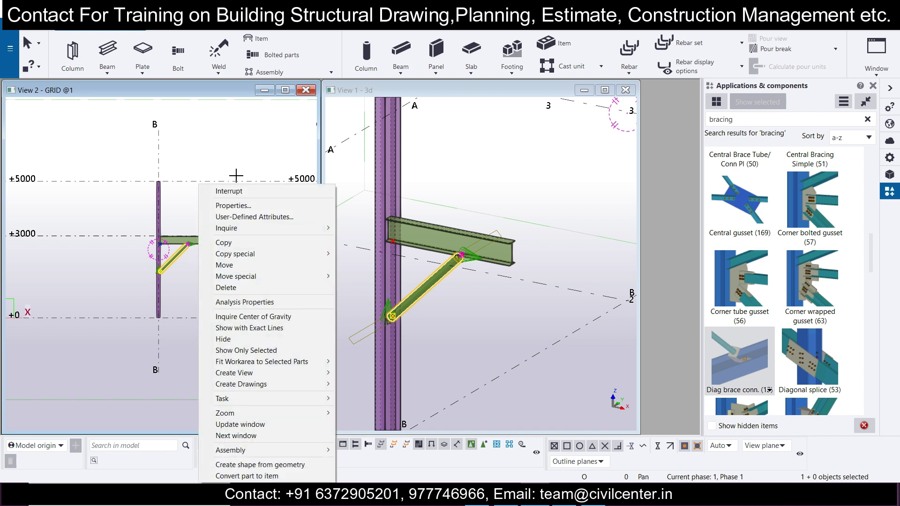
Interrupt the component command, clear the brace selection and redraw the grid view.
{"action": "left_click", "coordinate": [241, 188]}
{"action": "right_click", "coordinate": [223, 270]}
{"action": "key", "text": "Escape"}
{"action": "left_click", "coordinate": [218, 272]}
{"action": "key", "text": "Return"}
{"action": "right_click", "coordinate": [212, 278]}
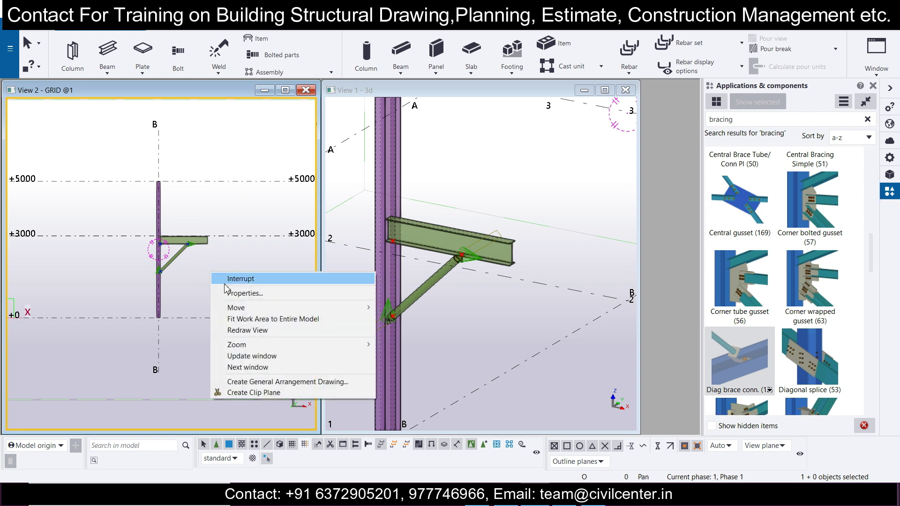
{"action": "left_click", "coordinate": [248, 331]}
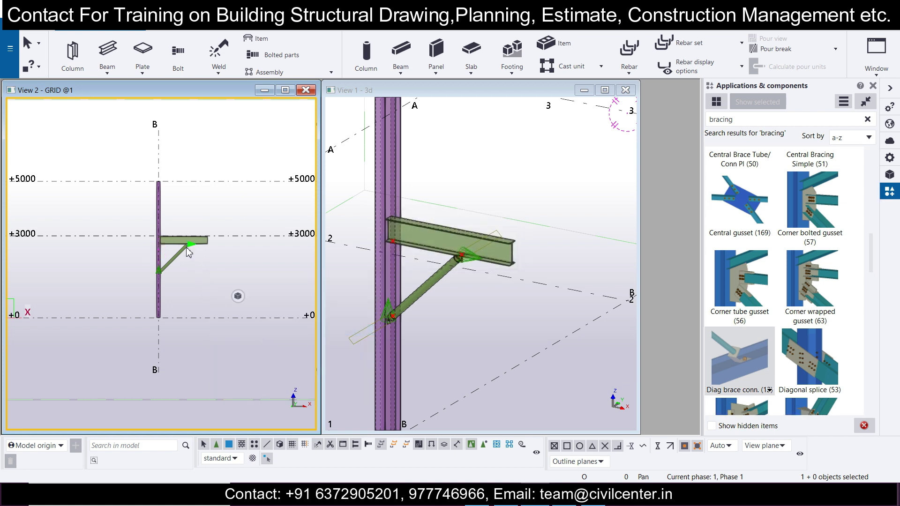
Make the 3D view active and redraw it to refresh the display.
{"action": "scroll", "coordinate": [188, 242], "scroll_direction": "up", "scroll_amount": 5}
{"action": "left_click", "coordinate": [513, 322]}
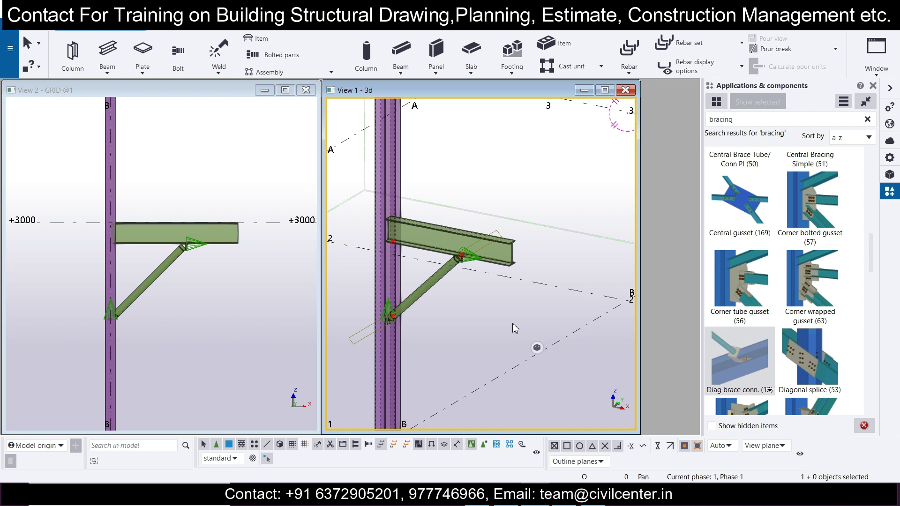
{"action": "right_click", "coordinate": [536, 209]}
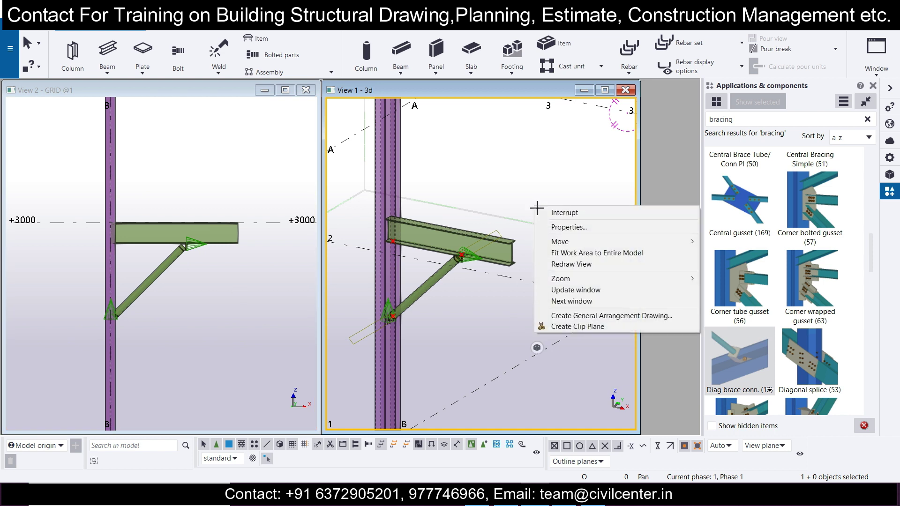
{"action": "left_click", "coordinate": [566, 268]}
{"action": "scroll", "coordinate": [468, 257], "scroll_direction": "up", "scroll_amount": 8}
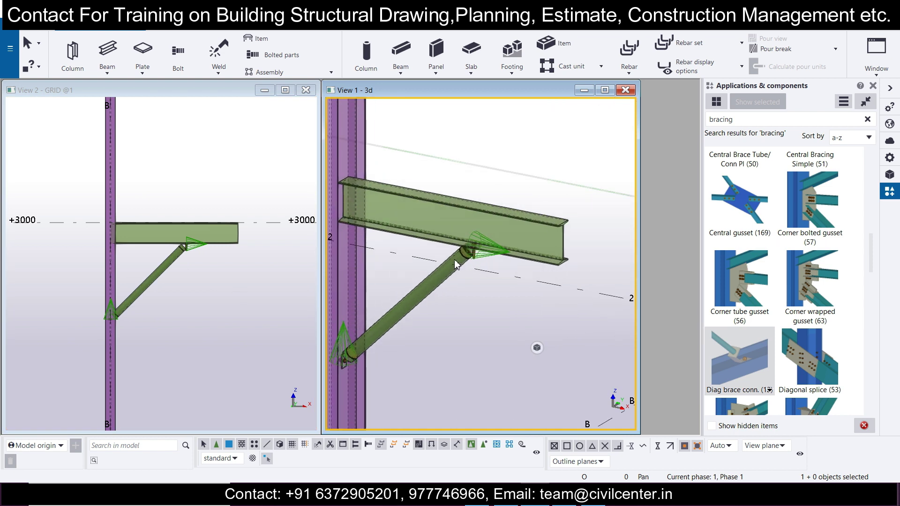
{"action": "scroll", "coordinate": [479, 256], "scroll_direction": "down", "scroll_amount": 5}
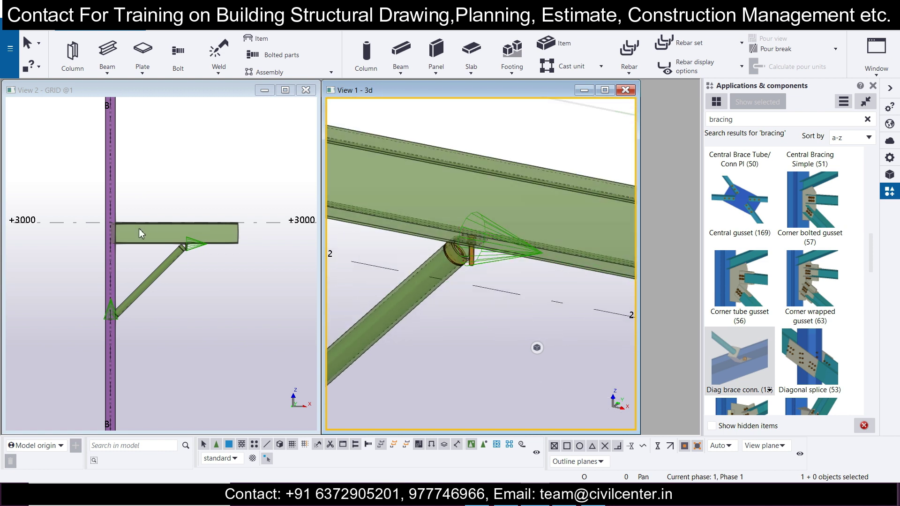
{"action": "scroll", "coordinate": [138, 228], "scroll_direction": "down", "scroll_amount": 3}
{"action": "scroll", "coordinate": [134, 310], "scroll_direction": "up", "scroll_amount": 2}
{"action": "scroll", "coordinate": [133, 307], "scroll_direction": "up", "scroll_amount": 6}
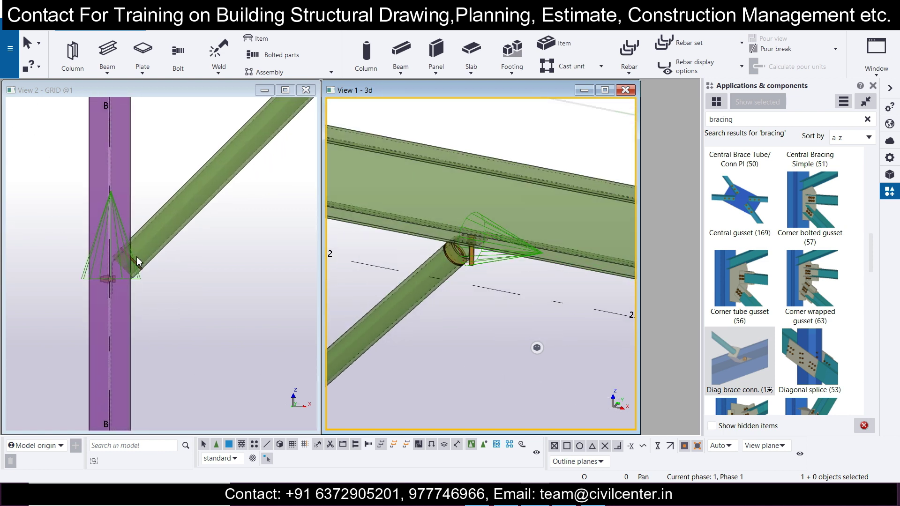
{"action": "scroll", "coordinate": [136, 257], "scroll_direction": "down", "scroll_amount": 8}
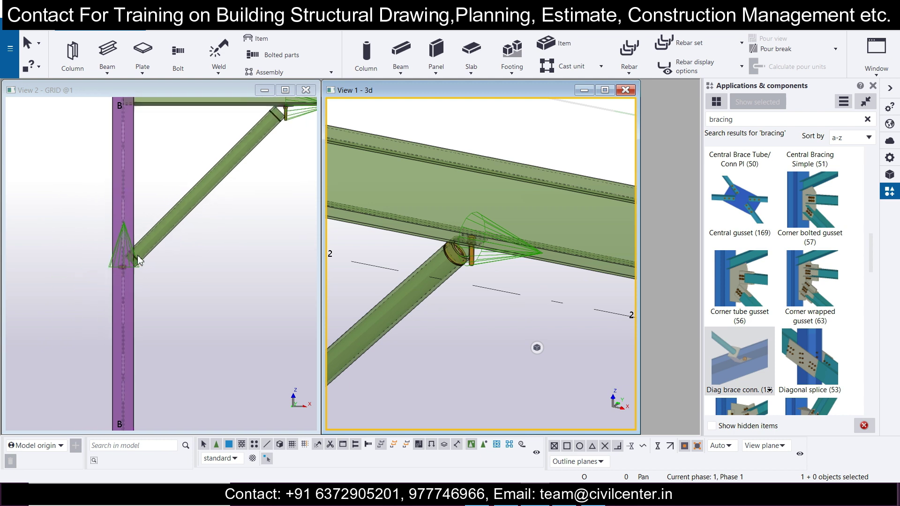
{"action": "scroll", "coordinate": [140, 258], "scroll_direction": "down", "scroll_amount": 2}
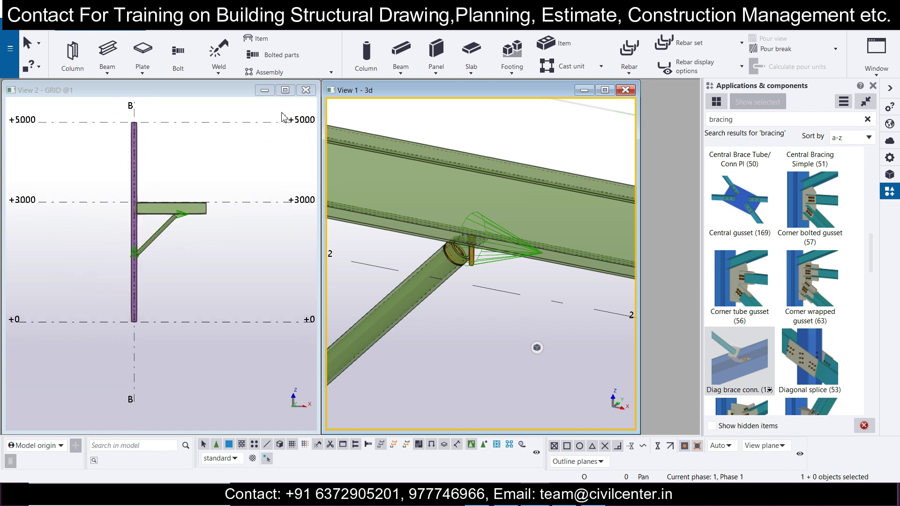
Close the grid view, maximize the 3D view and bring up the brace tube's properties.
{"action": "left_click", "coordinate": [305, 90]}
{"action": "left_click", "coordinate": [604, 90]}
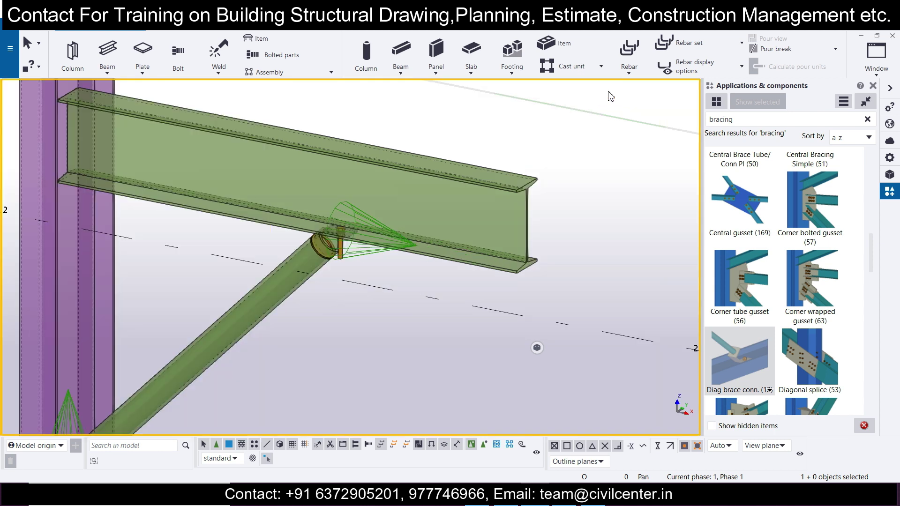
{"action": "scroll", "coordinate": [375, 234], "scroll_direction": "down", "scroll_amount": 5}
{"action": "scroll", "coordinate": [319, 295], "scroll_direction": "up", "scroll_amount": 8}
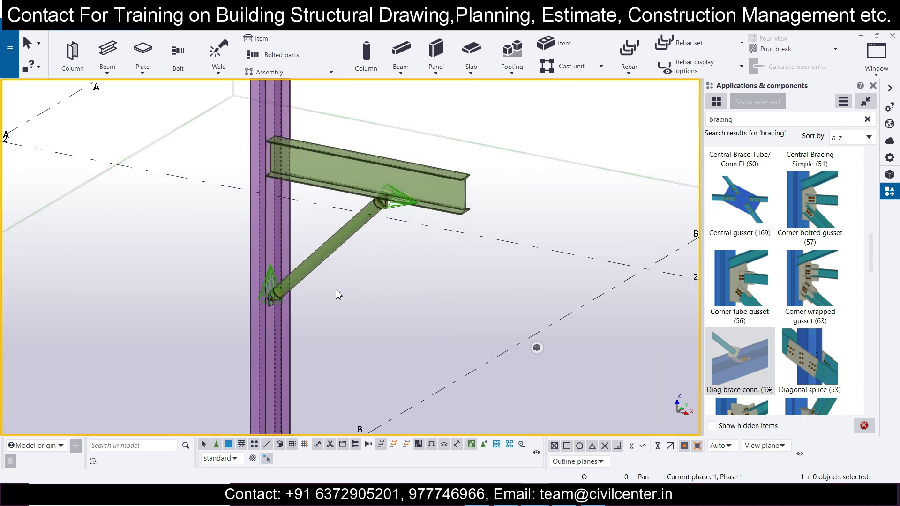
{"action": "scroll", "coordinate": [274, 302], "scroll_direction": "up", "scroll_amount": 4}
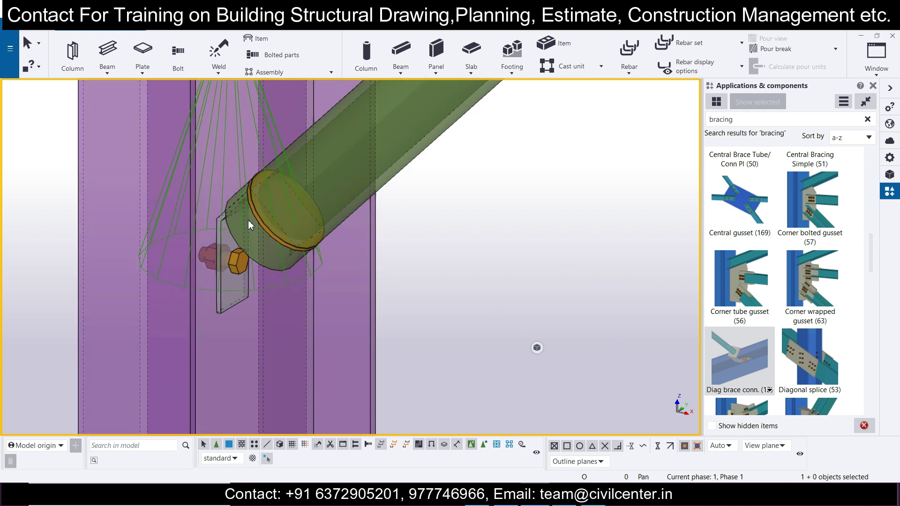
{"action": "double_click", "coordinate": [263, 263]}
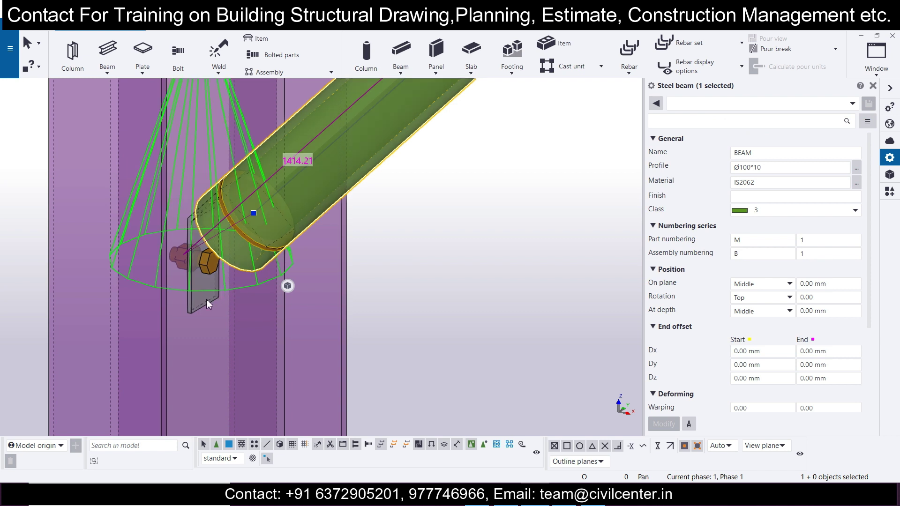
Enter 10 in the column-end connection's Picture tab, apply it, and reopen its Diag brace conn. settings.
{"action": "double_click", "coordinate": [196, 310]}
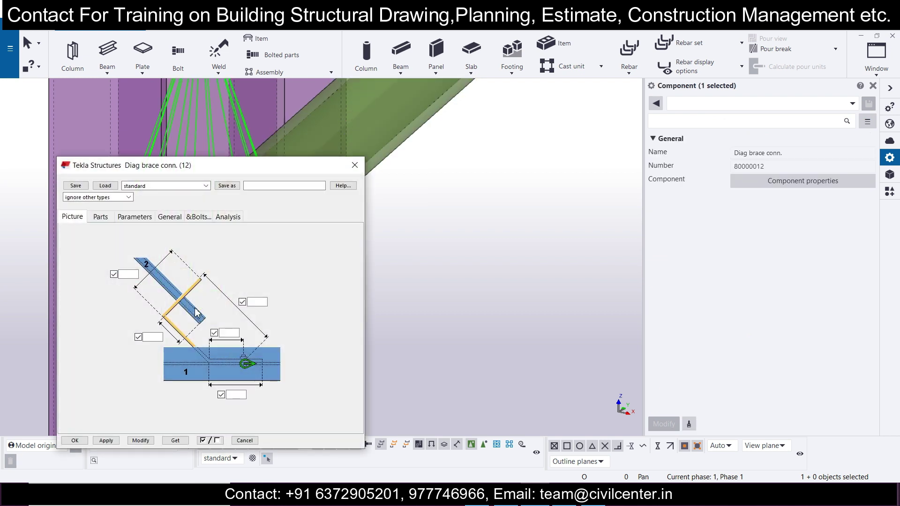
{"action": "left_click_drag", "start_coordinate": [268, 169], "coordinate": [564, 88]}
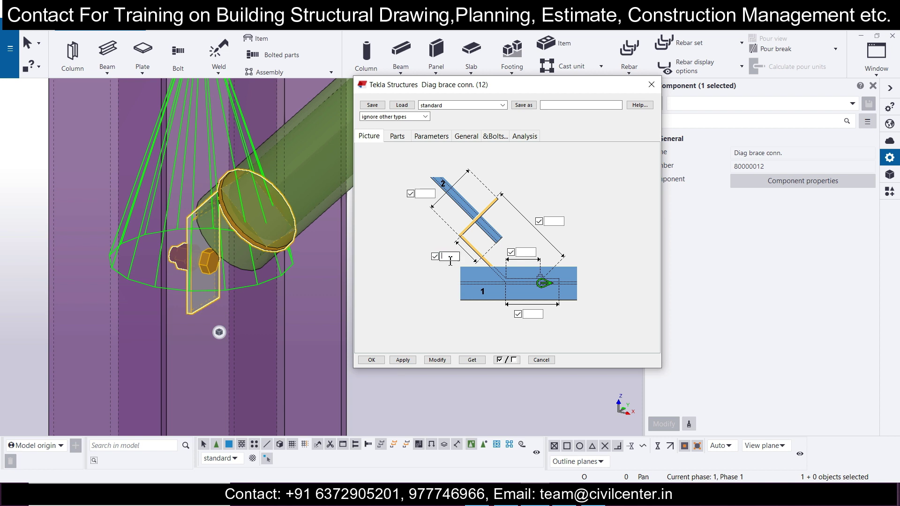
{"action": "left_click", "coordinate": [402, 361]}
{"action": "left_click", "coordinate": [376, 361]}
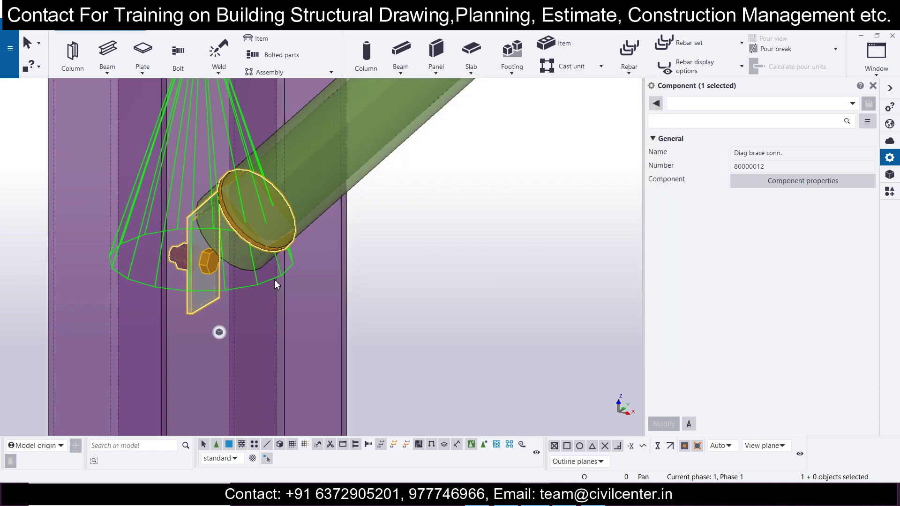
{"action": "left_click", "coordinate": [250, 265]}
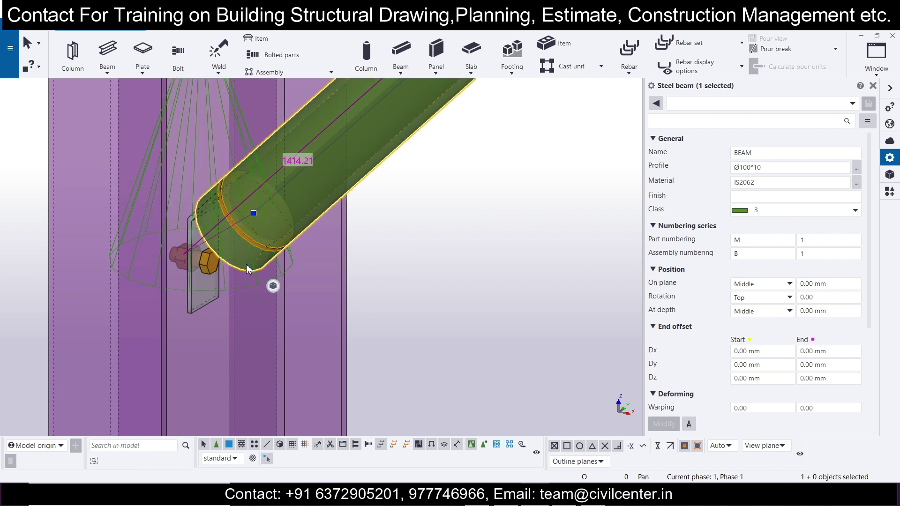
{"action": "double_click", "coordinate": [196, 305]}
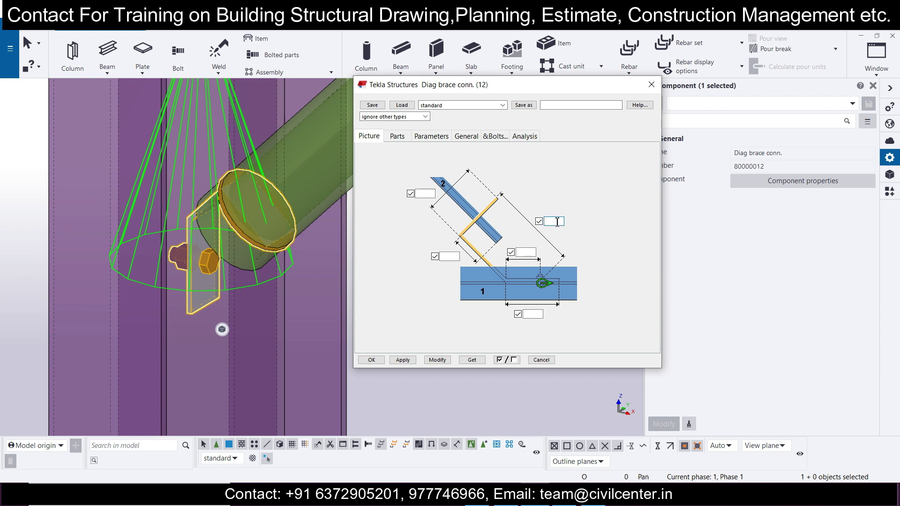
Apply 10, then settle the upper-right dimension at 100 after trying 0, 300 and 150.
{"action": "left_click", "coordinate": [439, 361]}
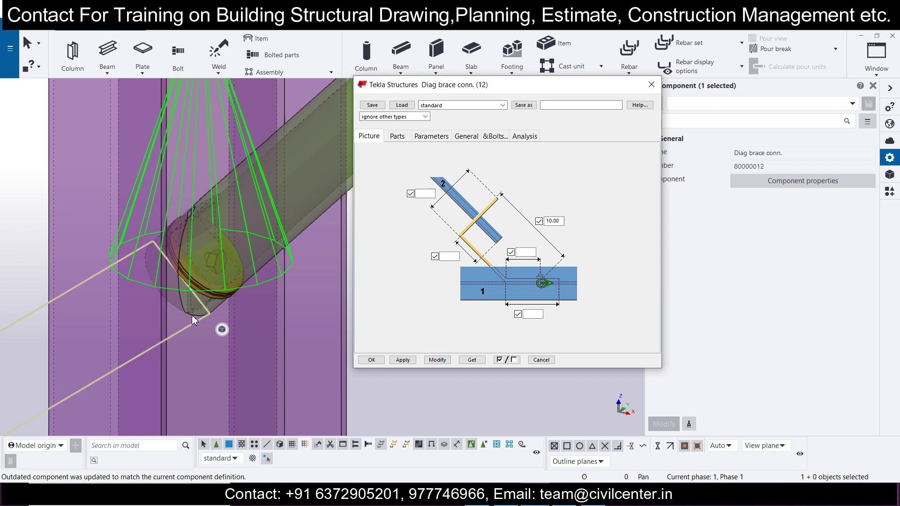
{"action": "double_click", "coordinate": [552, 221]}
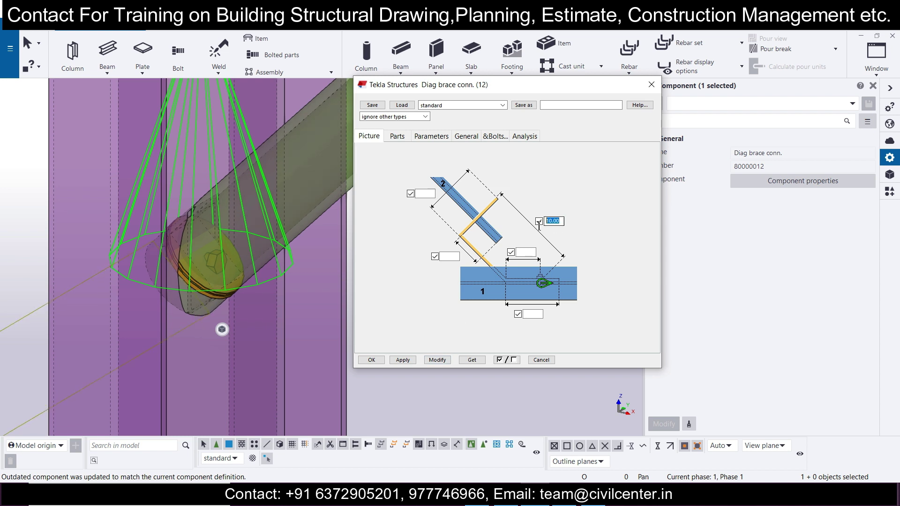
{"action": "type", "text": "0"}
{"action": "left_click", "coordinate": [448, 257]}
{"action": "left_click", "coordinate": [435, 360]}
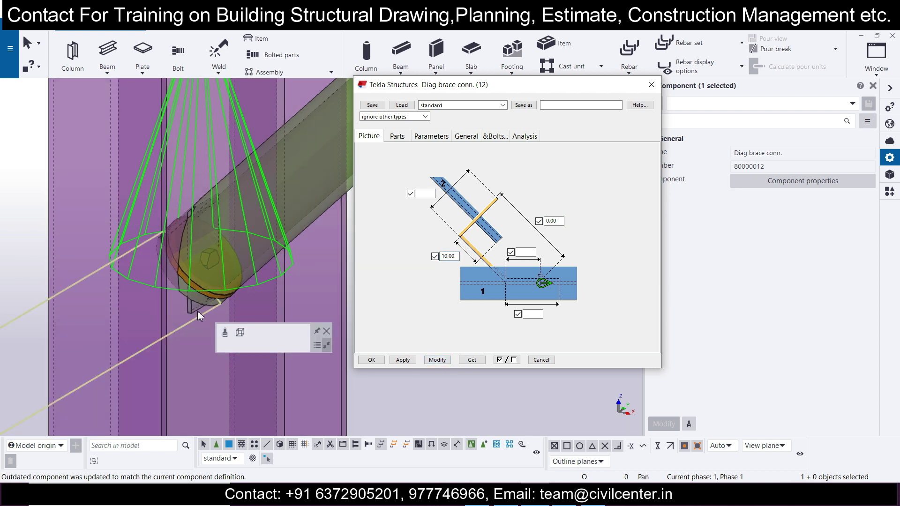
{"action": "double_click", "coordinate": [551, 220]}
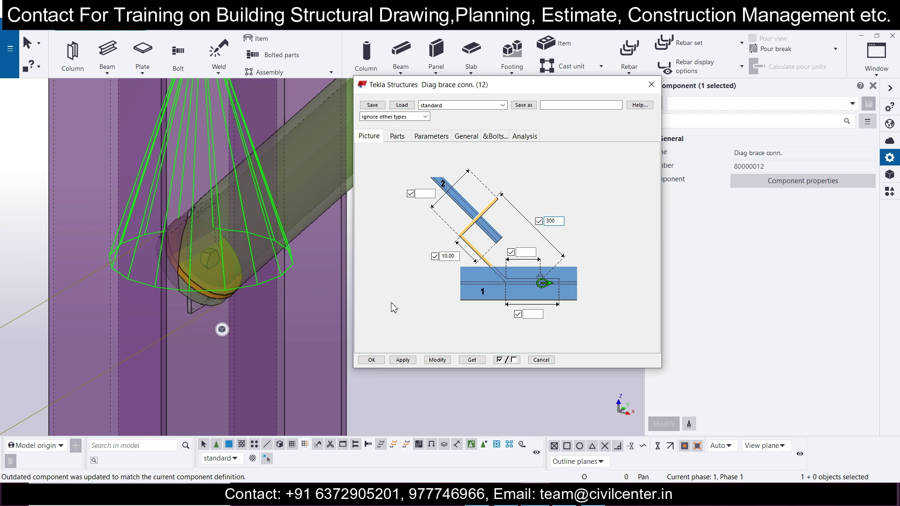
{"action": "left_click", "coordinate": [436, 359]}
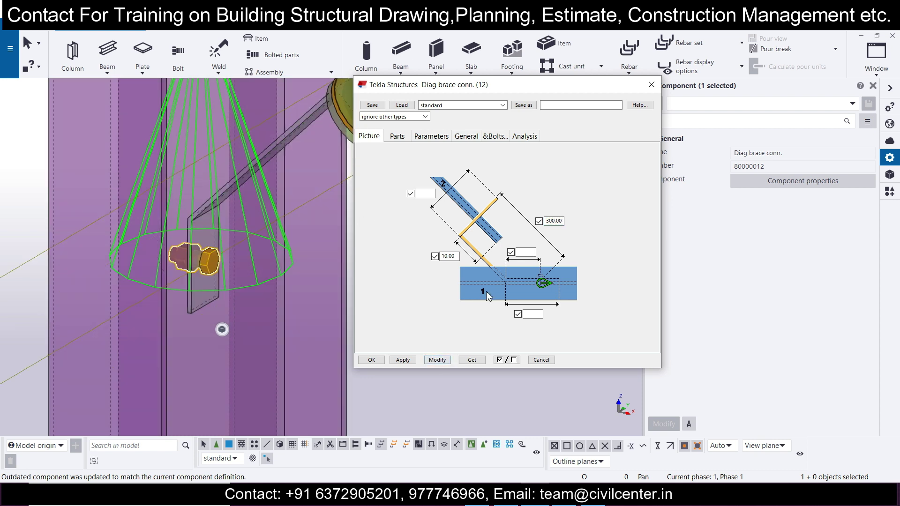
{"action": "double_click", "coordinate": [553, 220]}
{"action": "type", "text": "150"}
{"action": "left_click", "coordinate": [437, 360]}
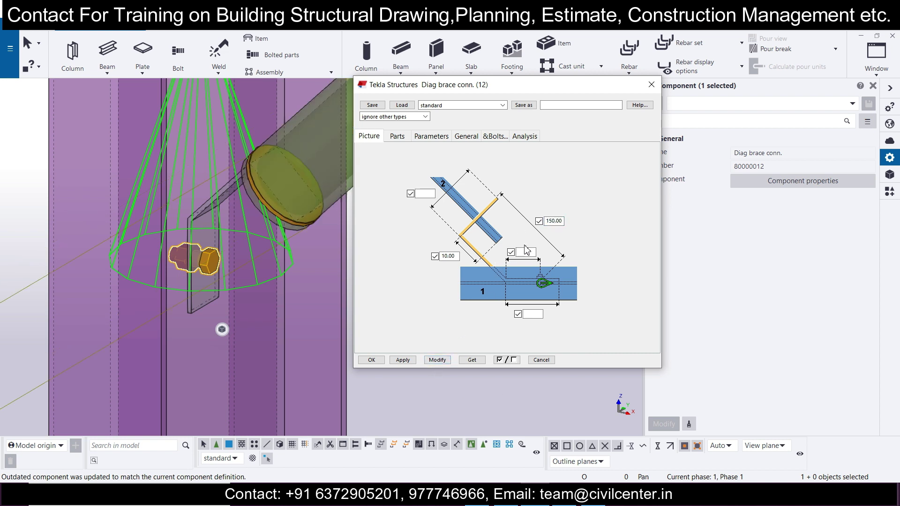
{"action": "double_click", "coordinate": [564, 221]}
{"action": "type", "text": "100"}
{"action": "left_click", "coordinate": [437, 360]}
Set the middle dimension to 50 after trying 150, 300 and 0, modifying each time.
{"action": "middle_click_drag", "start_coordinate": [235, 272], "coordinate": [452, 280], "text": "ctrl"}
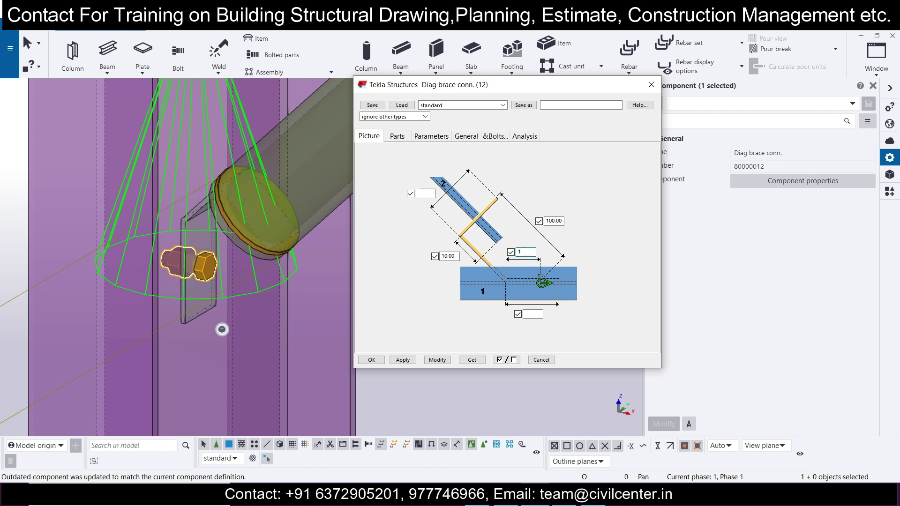
{"action": "left_click", "coordinate": [438, 361]}
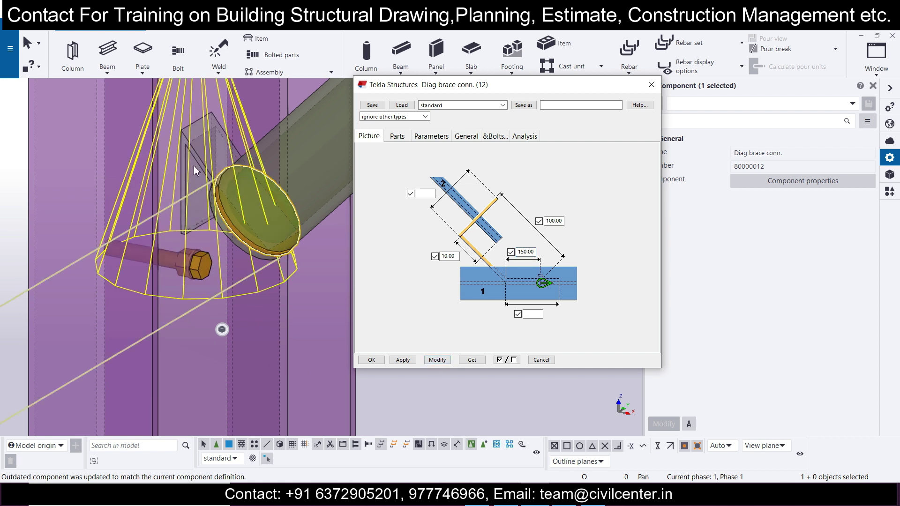
{"action": "double_click", "coordinate": [534, 253]}
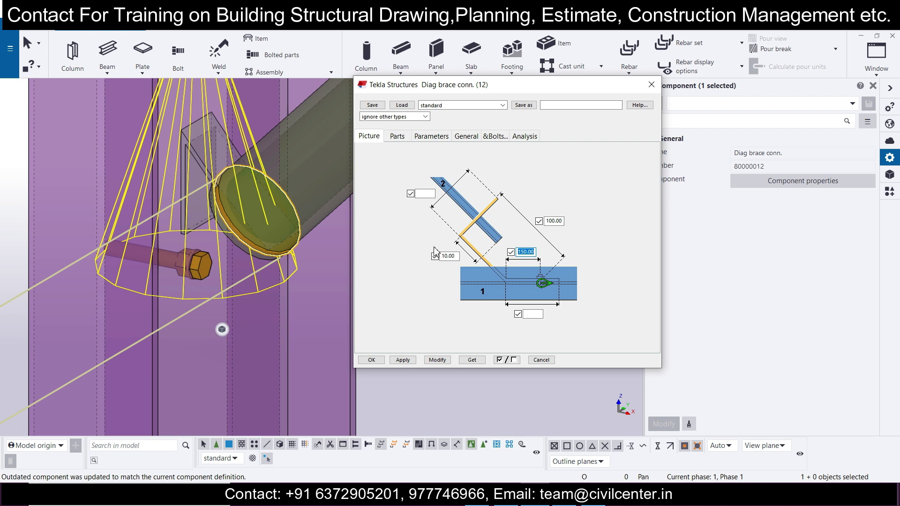
{"action": "type", "text": "300"}
{"action": "left_click", "coordinate": [437, 360]}
{"action": "double_click", "coordinate": [525, 252]}
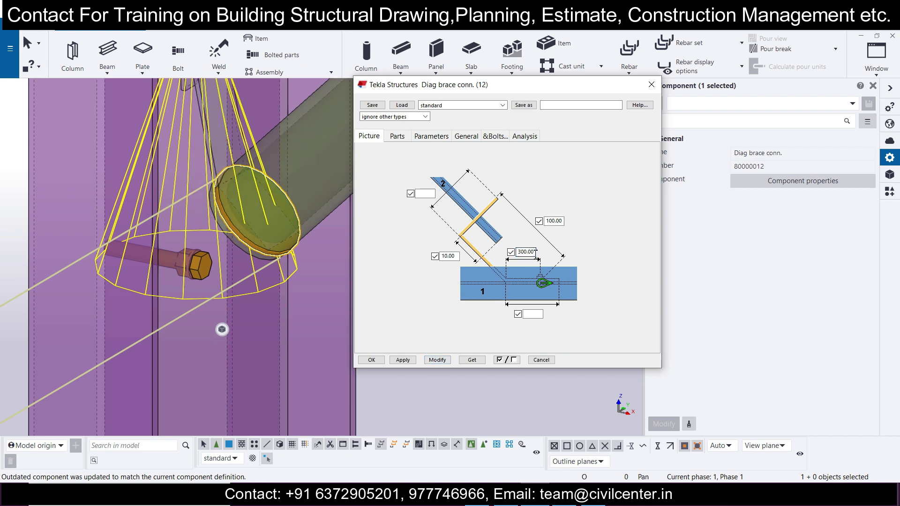
{"action": "type", "text": "0"}
{"action": "left_click", "coordinate": [443, 359]}
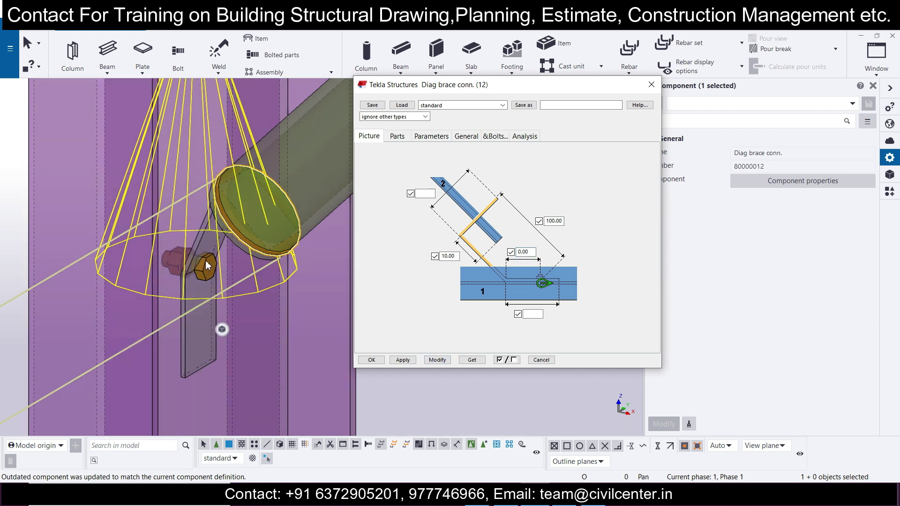
{"action": "double_click", "coordinate": [523, 252]}
{"action": "type", "text": "50"}
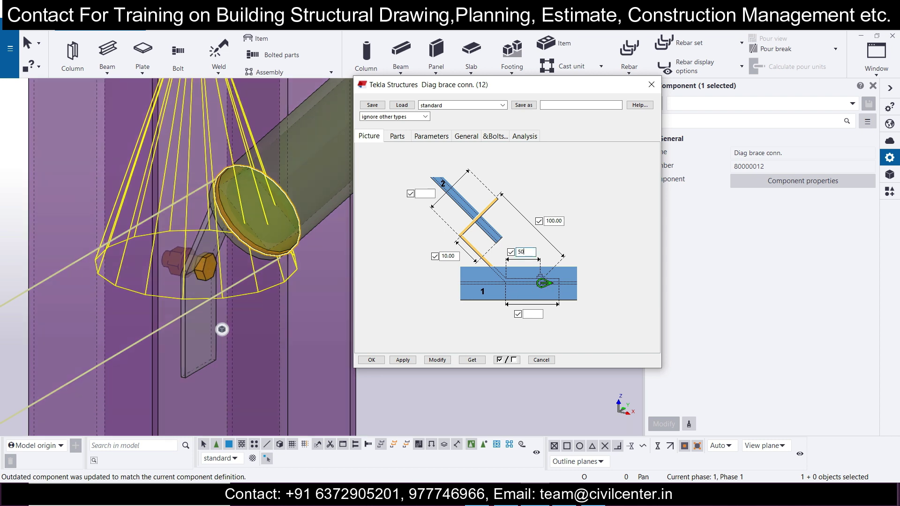
{"action": "left_click", "coordinate": [437, 360]}
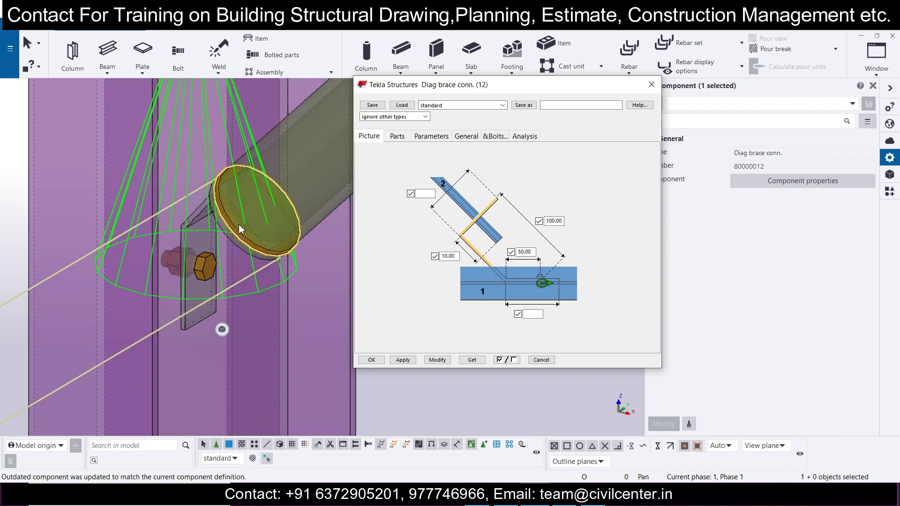
{"action": "scroll", "coordinate": [218, 219], "scroll_direction": "up", "scroll_amount": 2}
{"action": "scroll", "coordinate": [218, 219], "scroll_direction": "up", "scroll_amount": 2}
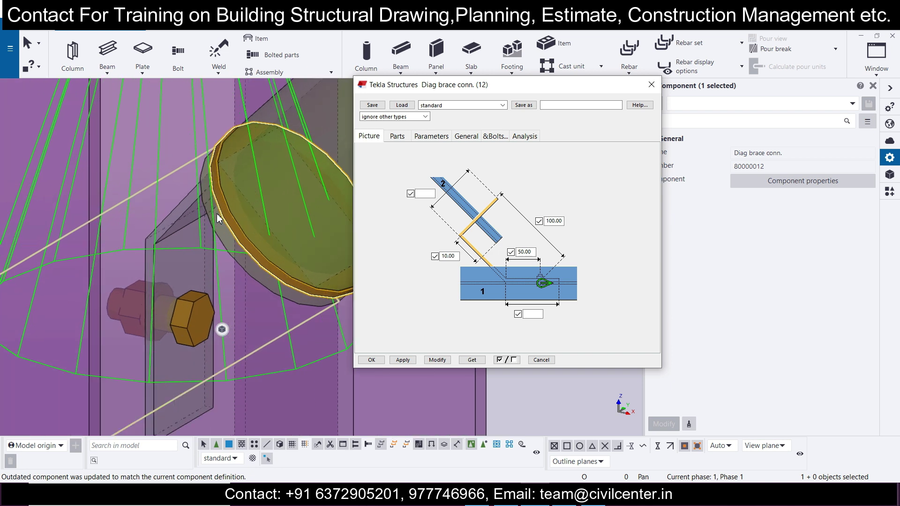
Set the top-left dimension to 200, then change it to 100.
{"action": "left_click", "coordinate": [431, 194]}
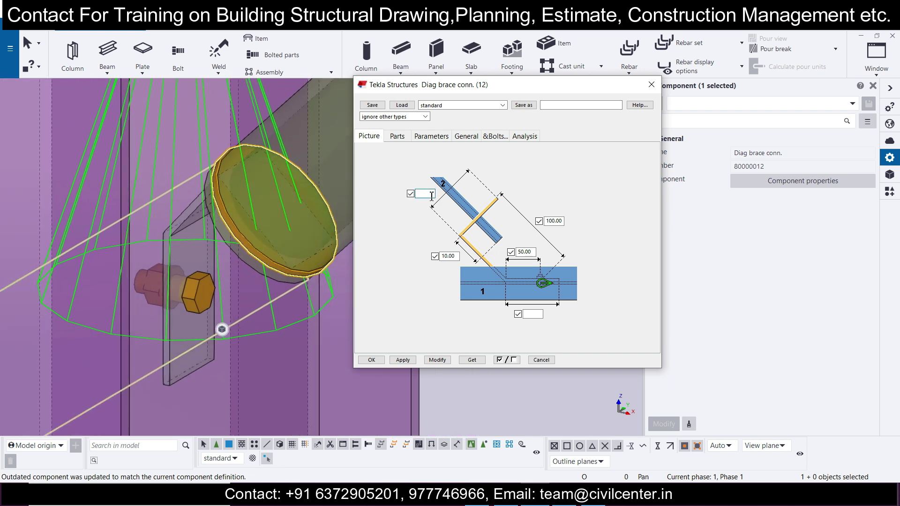
{"action": "type", "text": "200"}
{"action": "left_click", "coordinate": [437, 360]}
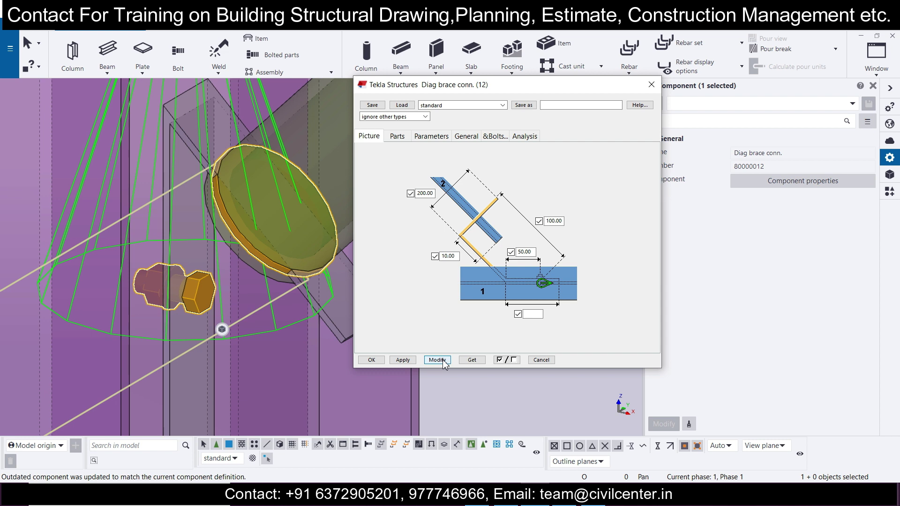
{"action": "double_click", "coordinate": [435, 194]}
{"action": "type", "text": "100"}
{"action": "left_click", "coordinate": [437, 360]}
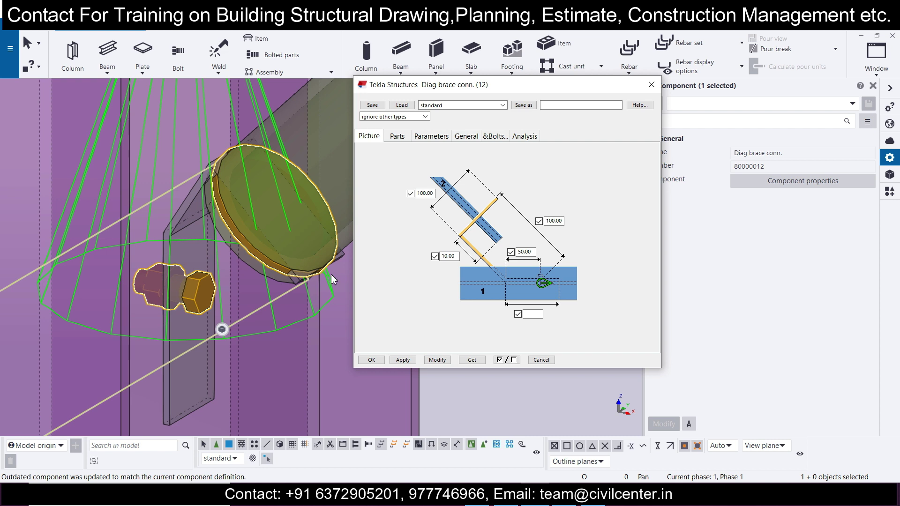
{"action": "scroll", "coordinate": [335, 262], "scroll_direction": "down", "scroll_amount": 2}
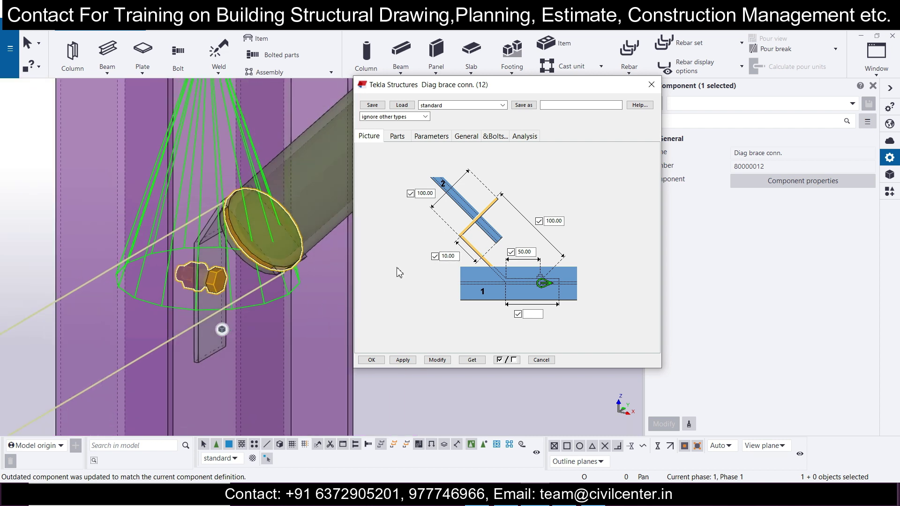
{"action": "scroll", "coordinate": [252, 261], "scroll_direction": "up", "scroll_amount": 2}
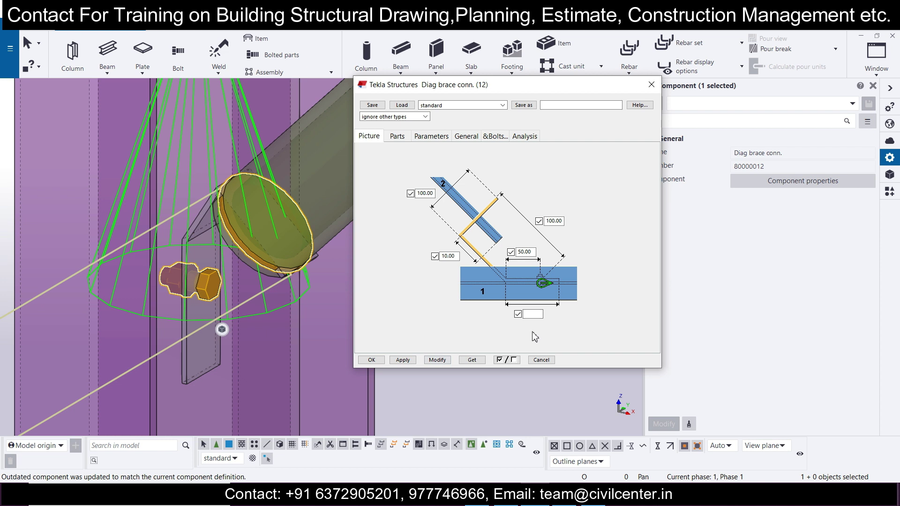
Set the bottom plate dimension along the column to 200, then 150.
{"action": "left_click", "coordinate": [532, 314]}
{"action": "left_click", "coordinate": [438, 361]}
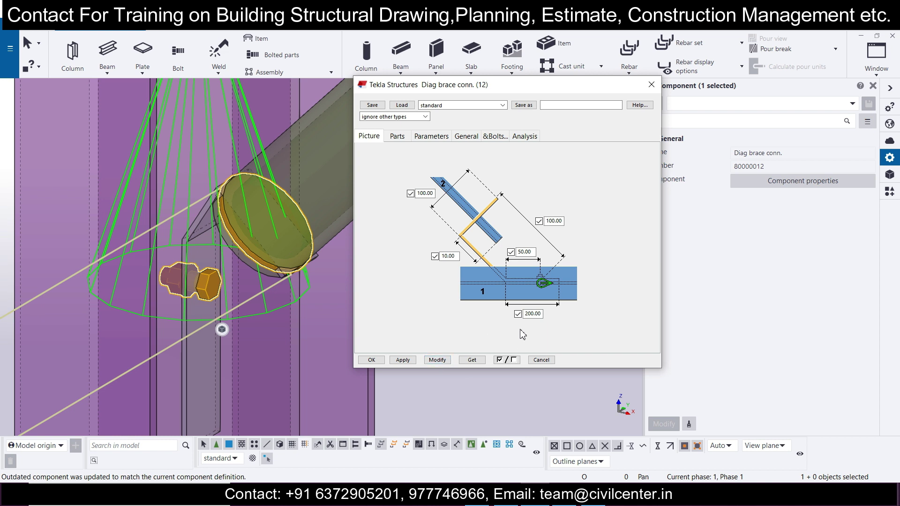
{"action": "double_click", "coordinate": [533, 314]}
{"action": "type", "text": "150"}
{"action": "left_click", "coordinate": [437, 360]}
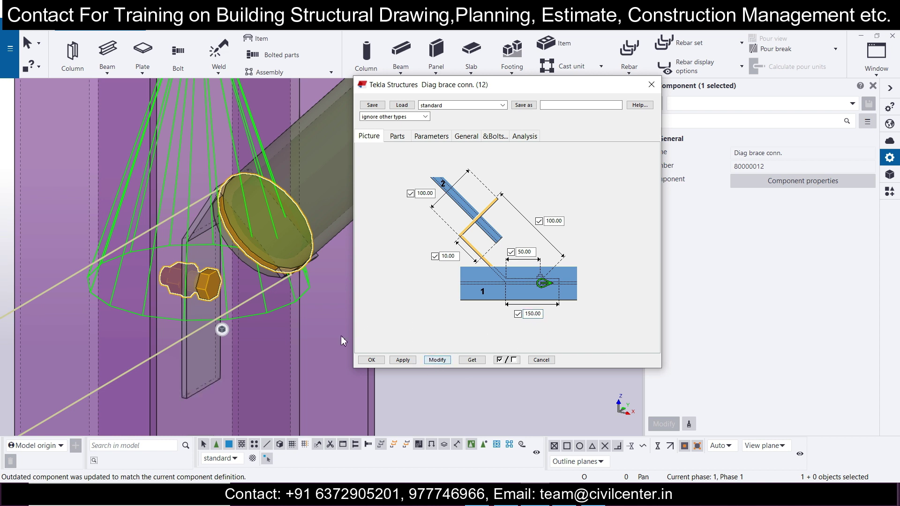
Zoom and orbit to the brace-to-beam connection and select it for editing.
{"action": "scroll", "coordinate": [198, 303], "scroll_direction": "down", "scroll_amount": 5}
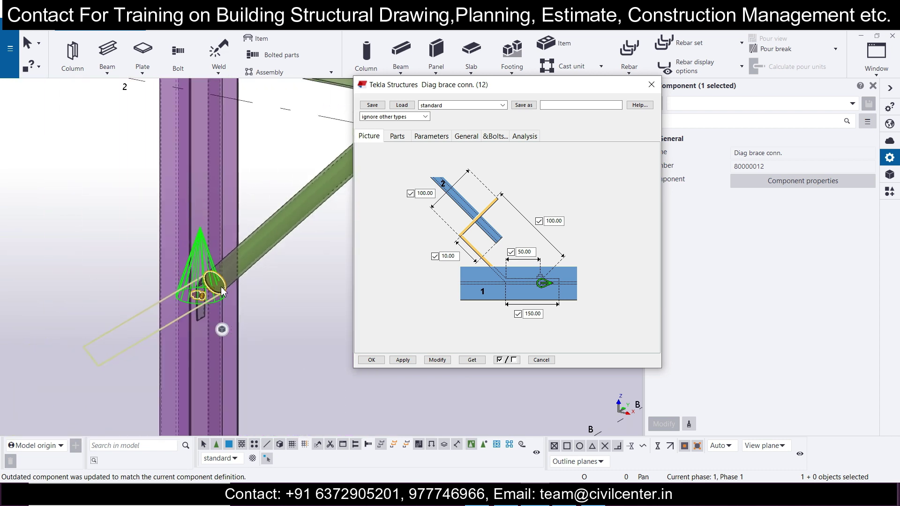
{"action": "middle_click_drag", "start_coordinate": [272, 266], "coordinate": [202, 242], "text": "ctrl"}
{"action": "scroll", "coordinate": [252, 255], "scroll_direction": "up", "scroll_amount": 5}
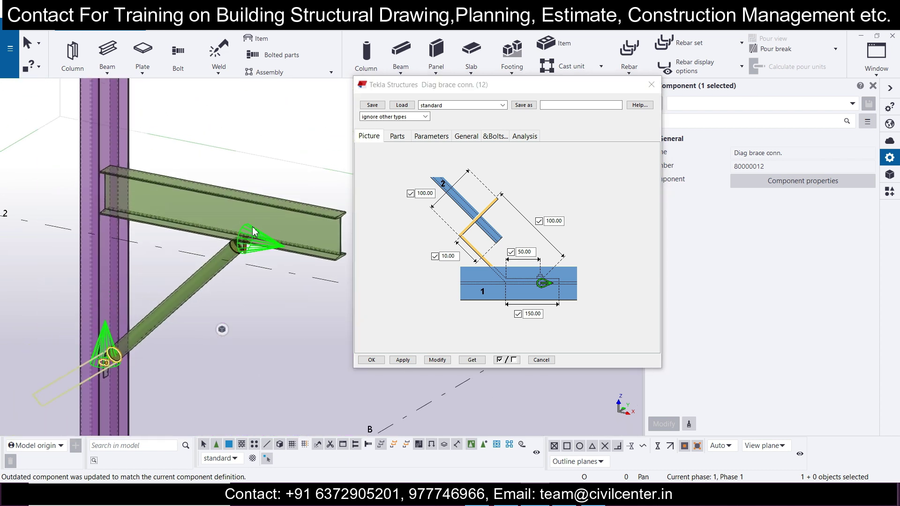
{"action": "scroll", "coordinate": [252, 255], "scroll_direction": "up", "scroll_amount": 8}
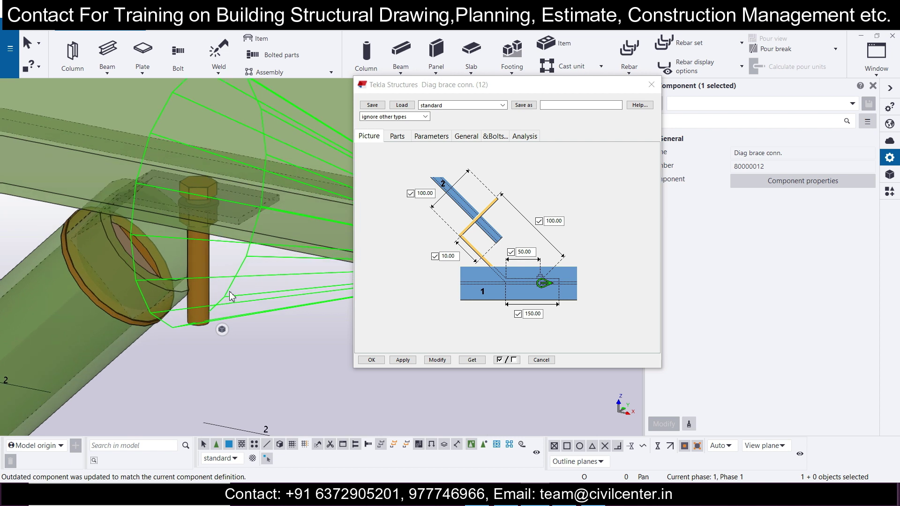
{"action": "scroll", "coordinate": [221, 283], "scroll_direction": "down", "scroll_amount": 10}
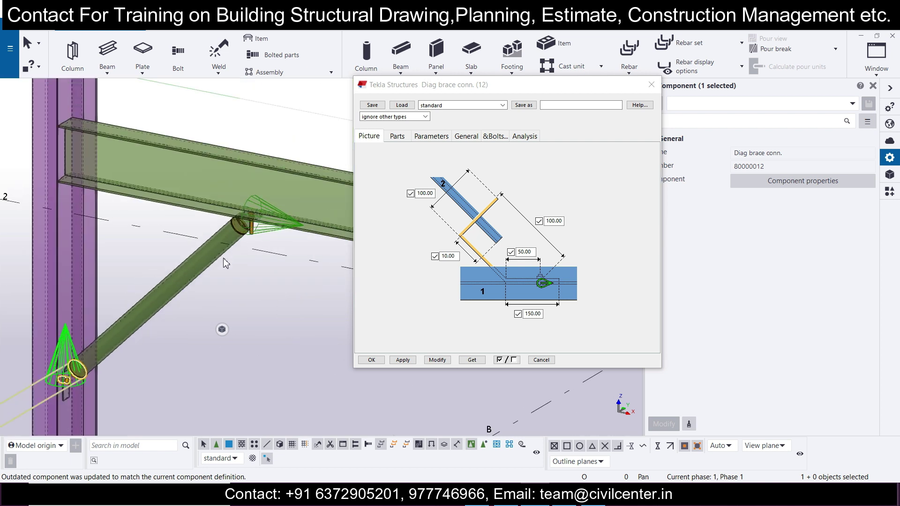
{"action": "scroll", "coordinate": [150, 288], "scroll_direction": "up", "scroll_amount": 6}
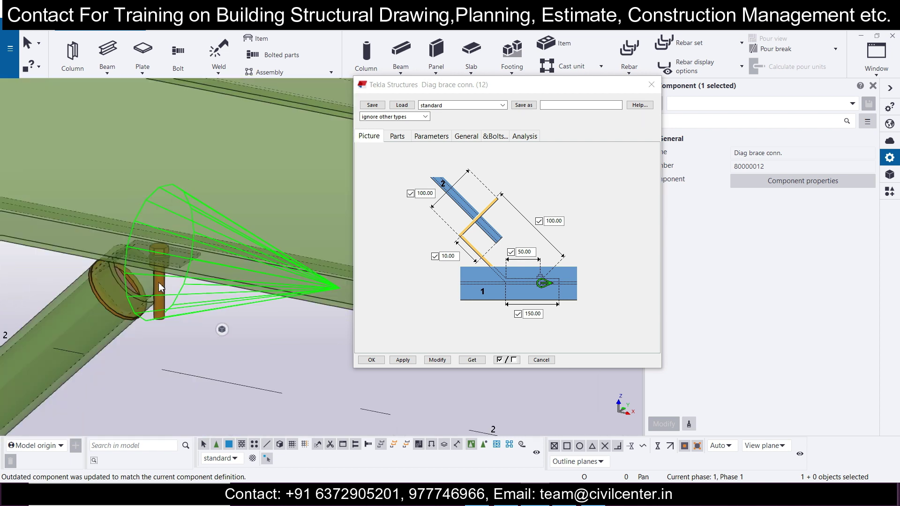
{"action": "left_click", "coordinate": [159, 286]}
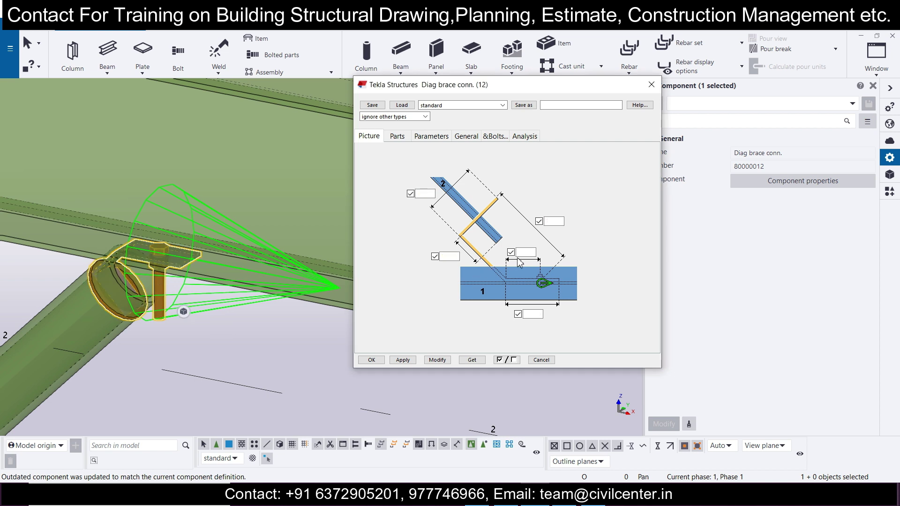
Enter 100 in the upper-right plate dimension and edit the lower-left one.
{"action": "left_click", "coordinate": [551, 222]}
{"action": "left_click", "coordinate": [436, 360]}
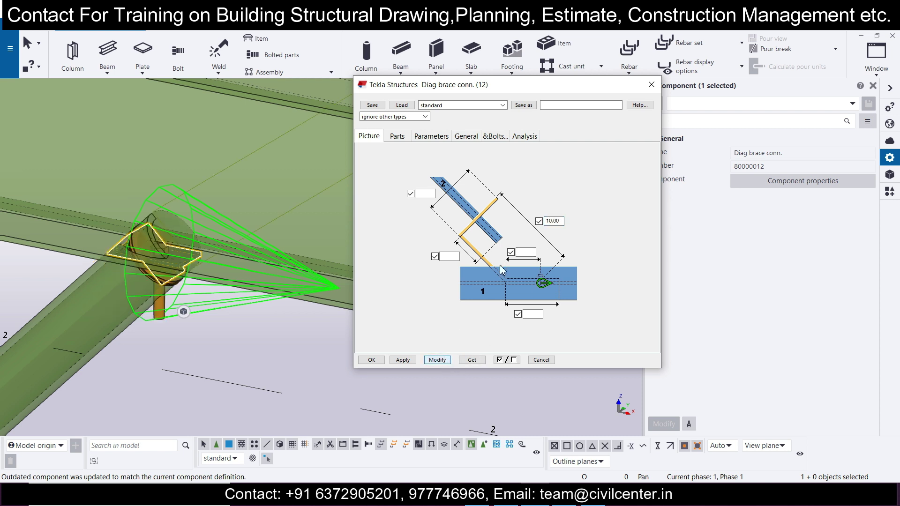
{"action": "double_click", "coordinate": [553, 221]}
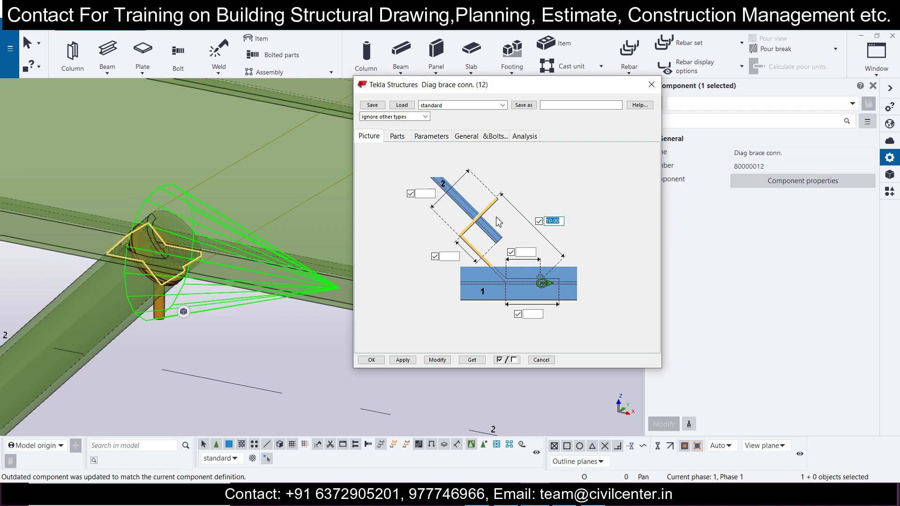
{"action": "type", "text": "100"}
{"action": "left_click", "coordinate": [450, 256]}
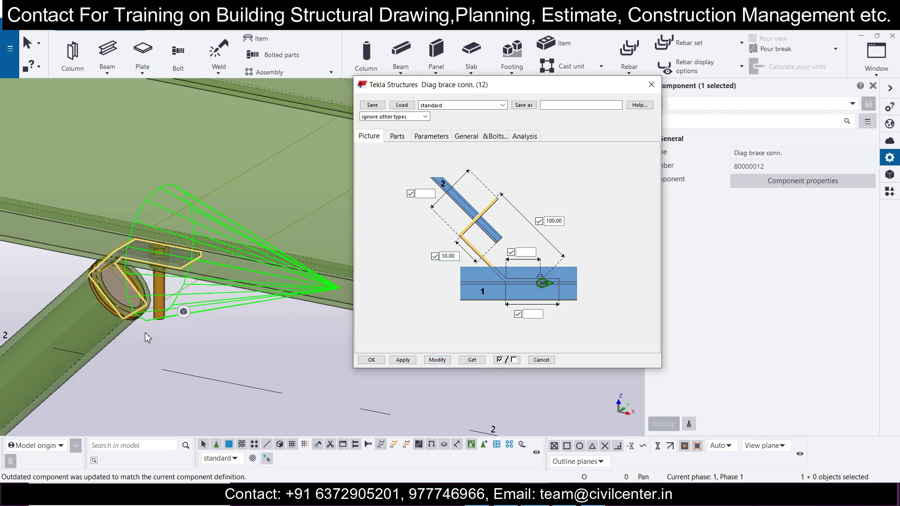
{"action": "scroll", "coordinate": [145, 330], "scroll_direction": "up", "scroll_amount": 3}
{"action": "scroll", "coordinate": [144, 325], "scroll_direction": "up", "scroll_amount": 2}
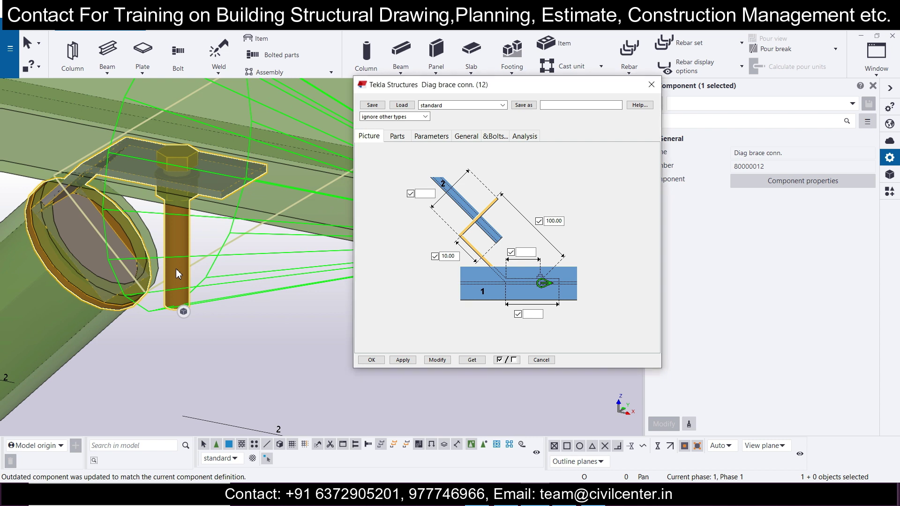
Set the upper connection's bolt size to 12, apply and modify, then close the Diag brace conn. dialog.
{"action": "left_click", "coordinate": [478, 137]}
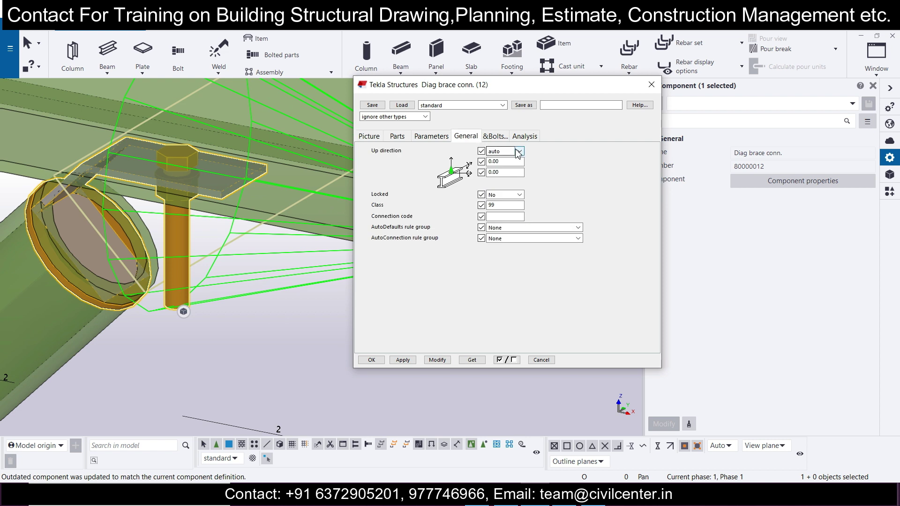
{"action": "left_click", "coordinate": [436, 360]}
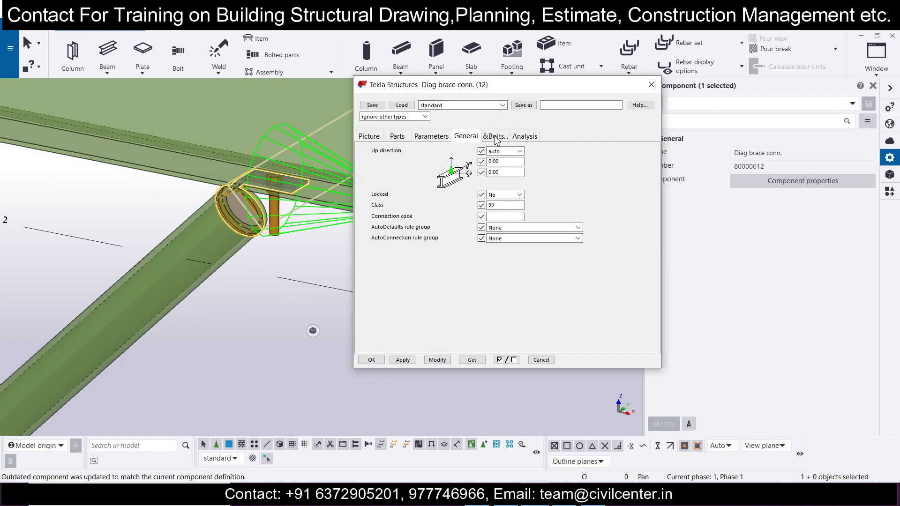
{"action": "left_click", "coordinate": [497, 139]}
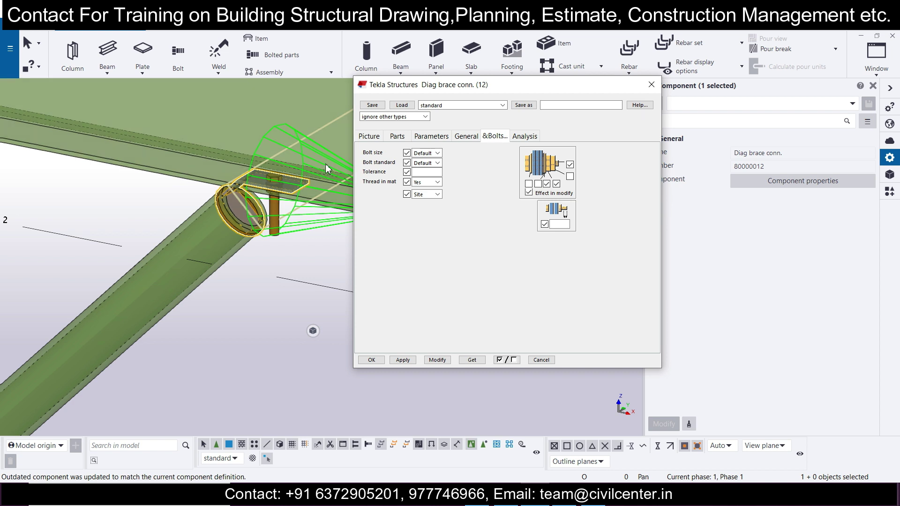
{"action": "left_click", "coordinate": [432, 154]}
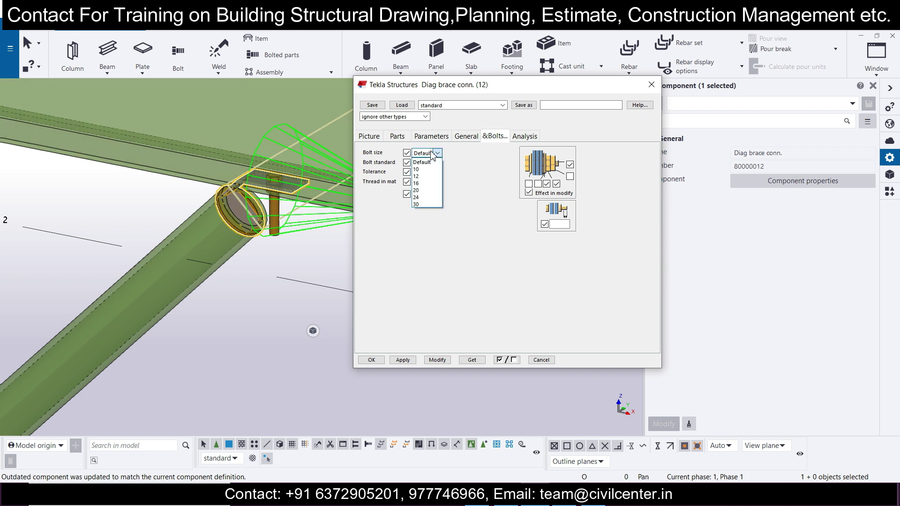
{"action": "left_click", "coordinate": [421, 176]}
{"action": "left_click", "coordinate": [404, 360]}
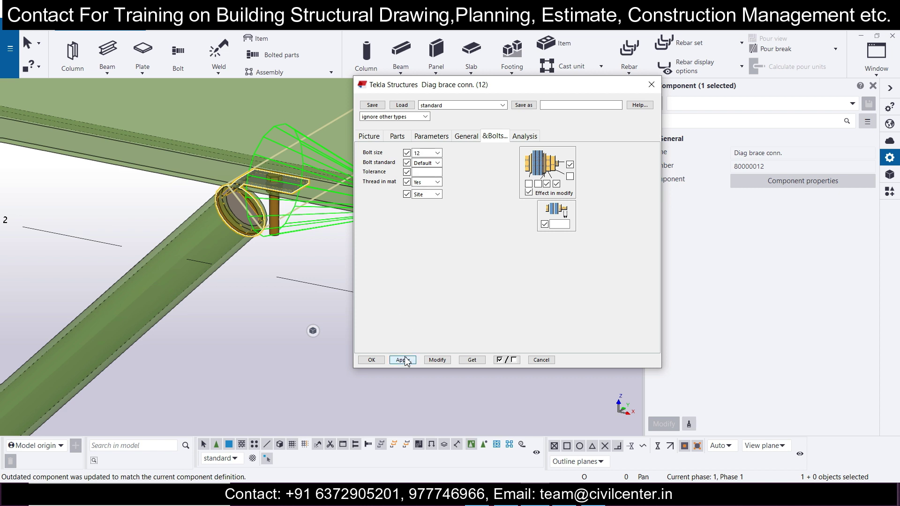
{"action": "left_click", "coordinate": [436, 360]}
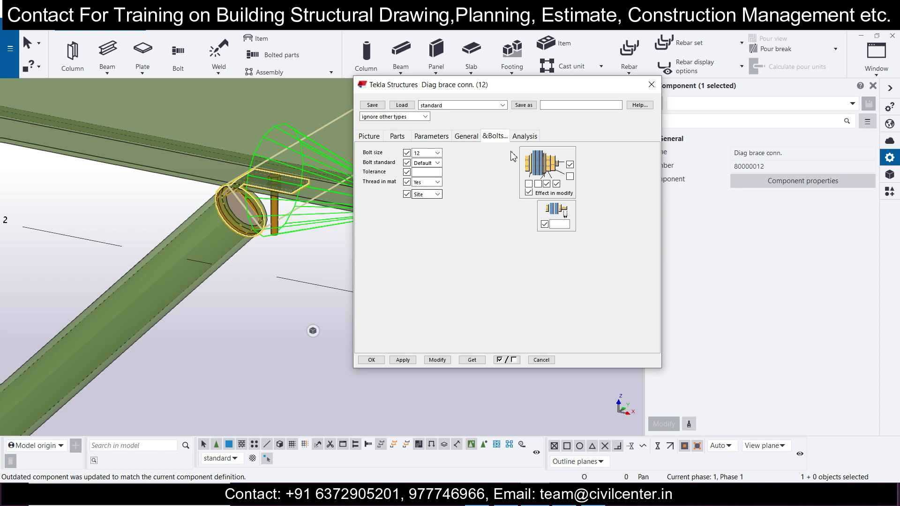
{"action": "left_click", "coordinate": [523, 136]}
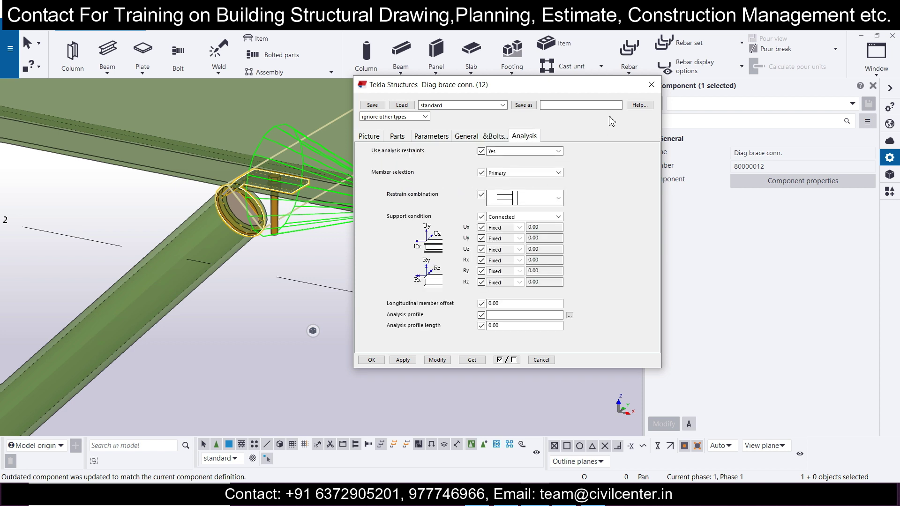
{"action": "left_click", "coordinate": [657, 89]}
{"action": "scroll", "coordinate": [201, 290], "scroll_direction": "down", "scroll_amount": 5}
{"action": "scroll", "coordinate": [247, 256], "scroll_direction": "up", "scroll_amount": 3}
{"action": "scroll", "coordinate": [98, 359], "scroll_direction": "up", "scroll_amount": 3}
{"action": "scroll", "coordinate": [96, 355], "scroll_direction": "up", "scroll_amount": 3}
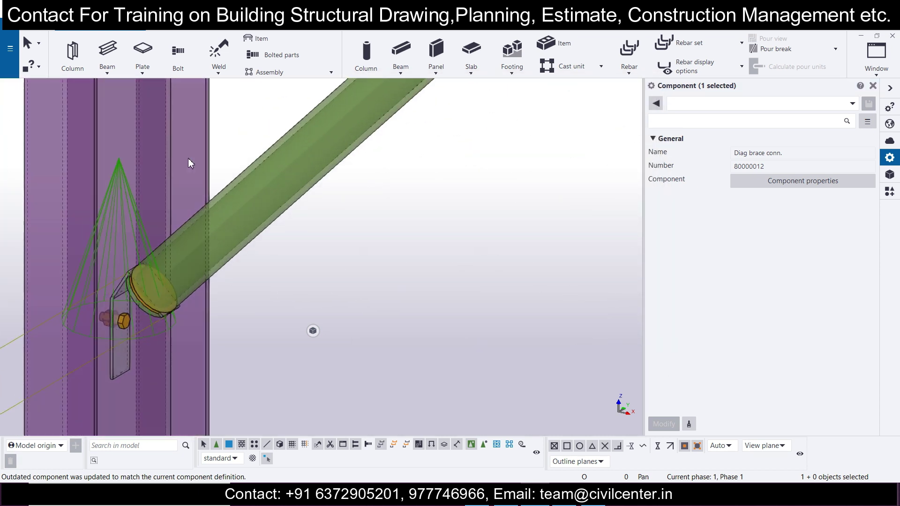
{"action": "key", "text": "f"}
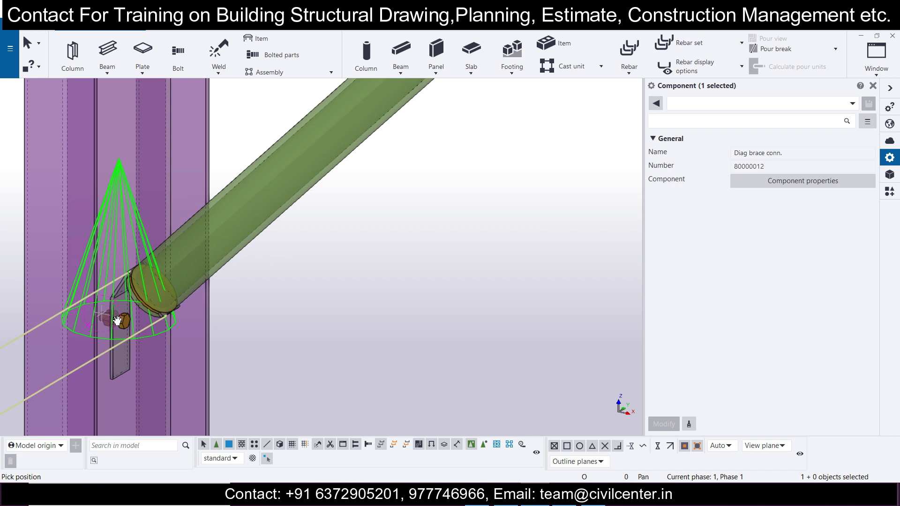
{"action": "scroll", "coordinate": [142, 331], "scroll_direction": "up", "scroll_amount": 1}
{"action": "middle_click_drag", "start_coordinate": [142, 331], "coordinate": [217, 295], "text": "ctrl"}
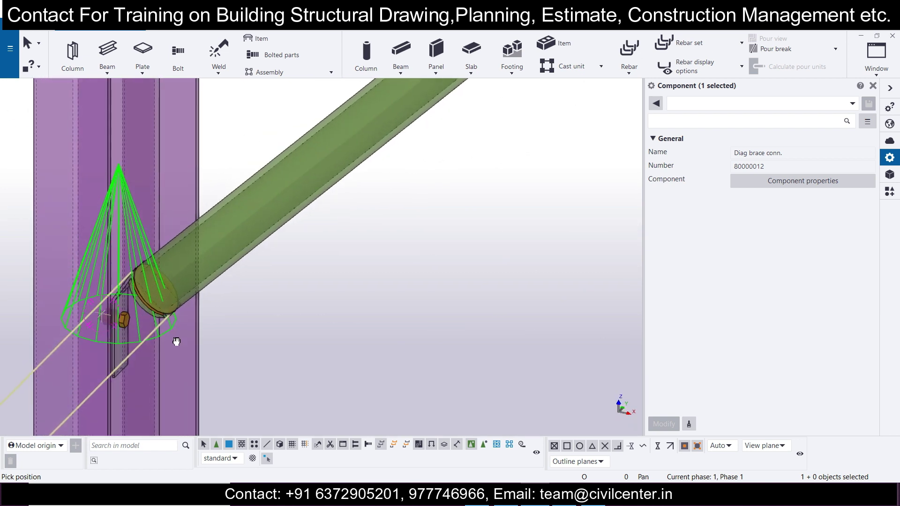
{"action": "scroll", "coordinate": [159, 319], "scroll_direction": "down", "scroll_amount": 3}
{"action": "scroll", "coordinate": [364, 209], "scroll_direction": "up", "scroll_amount": 6}
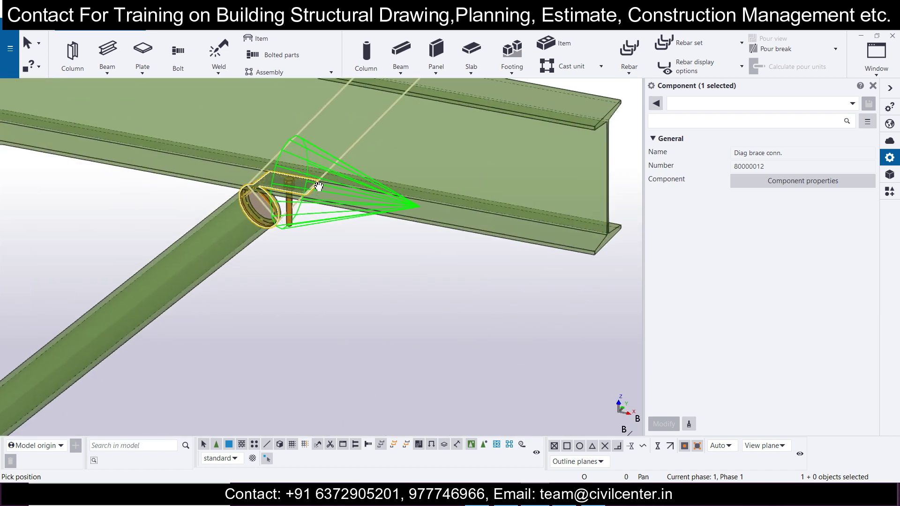
{"action": "scroll", "coordinate": [363, 209], "scroll_direction": "down", "scroll_amount": 3}
{"action": "scroll", "coordinate": [313, 190], "scroll_direction": "up", "scroll_amount": 3}
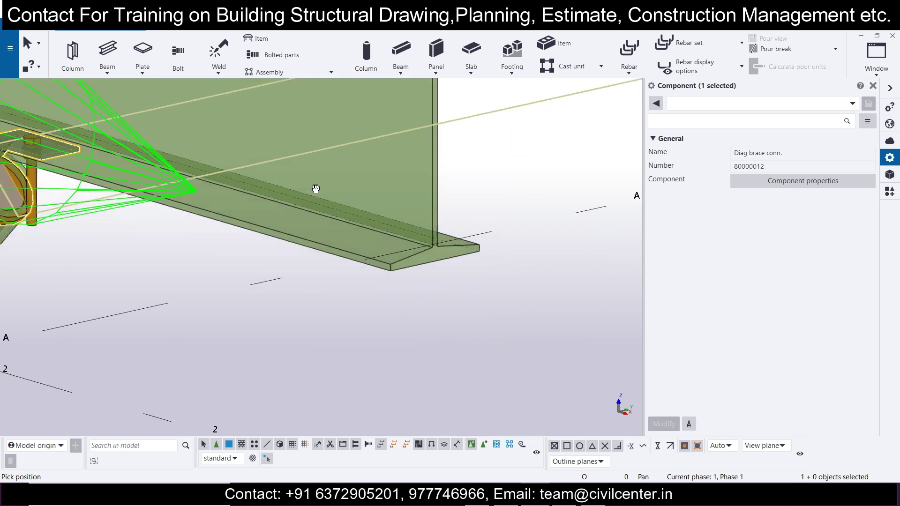
{"action": "middle_click_drag", "start_coordinate": [343, 197], "coordinate": [373, 217]}
{"action": "scroll", "coordinate": [374, 217], "scroll_direction": "down", "scroll_amount": 5}
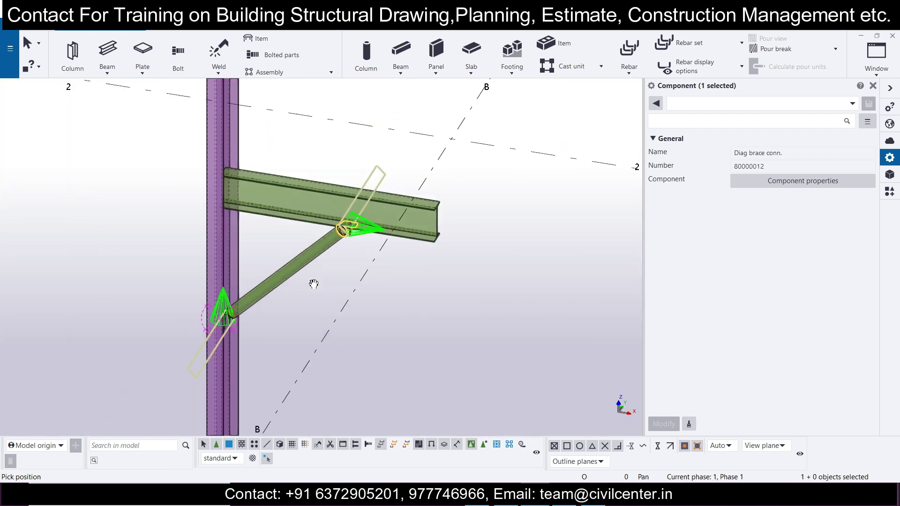